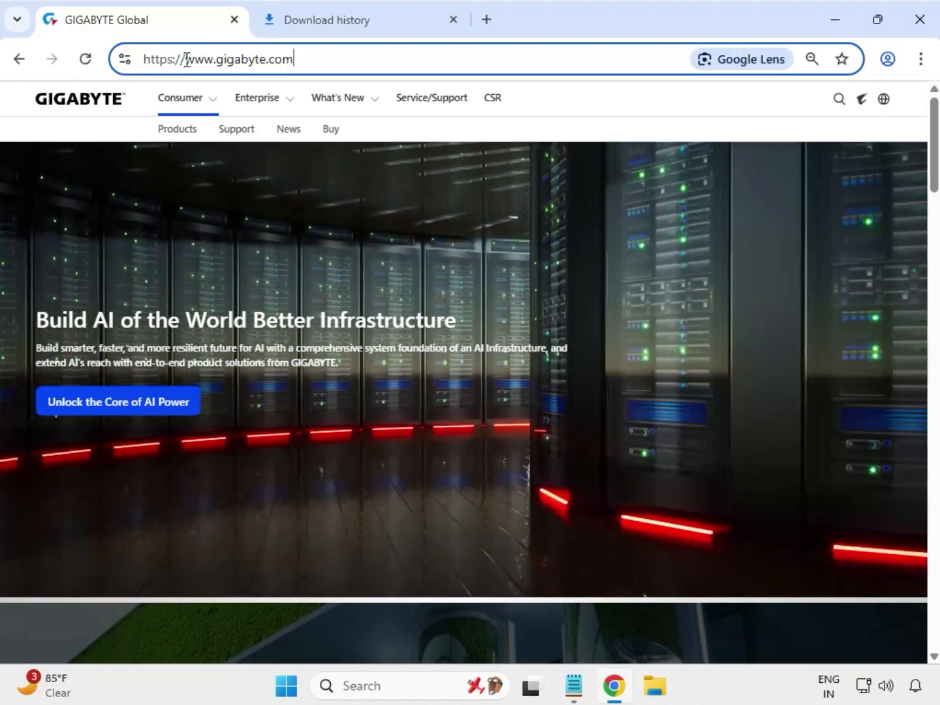
Search the GIGABYTE website for the motherboard "B660M AORUS PRO AX".
left_click_drag(186, 61, 296, 61)
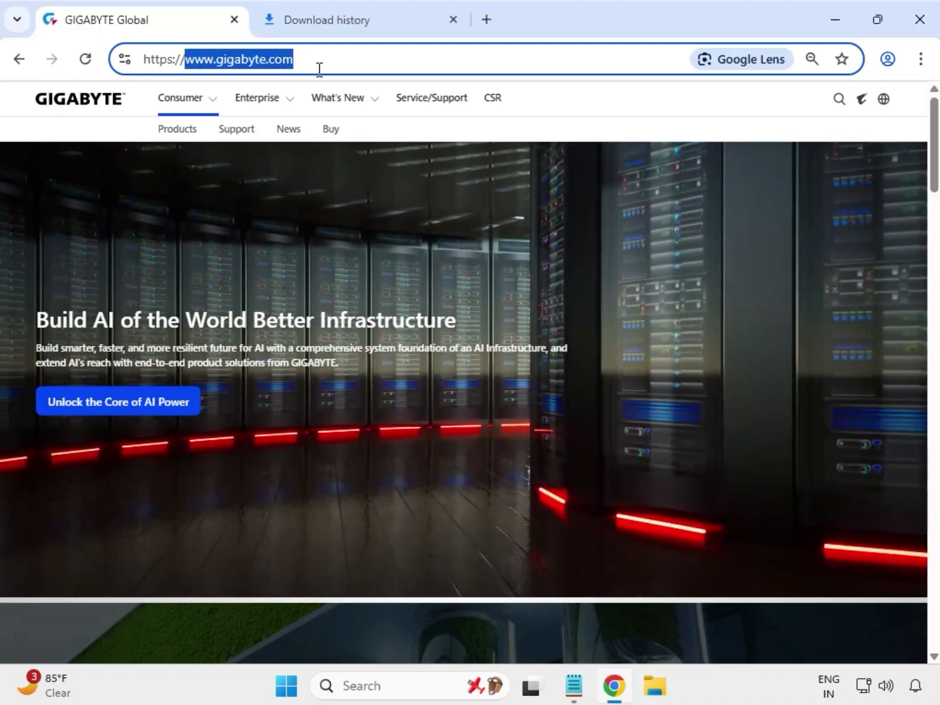
left_click(840, 104)
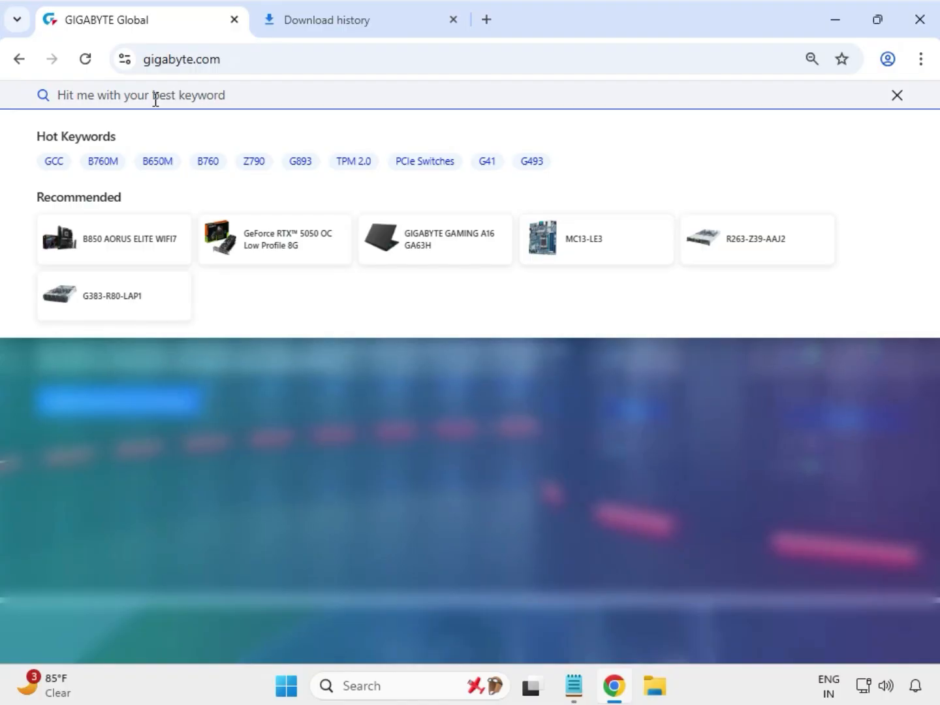
type("B660M AORUS PRO AX")
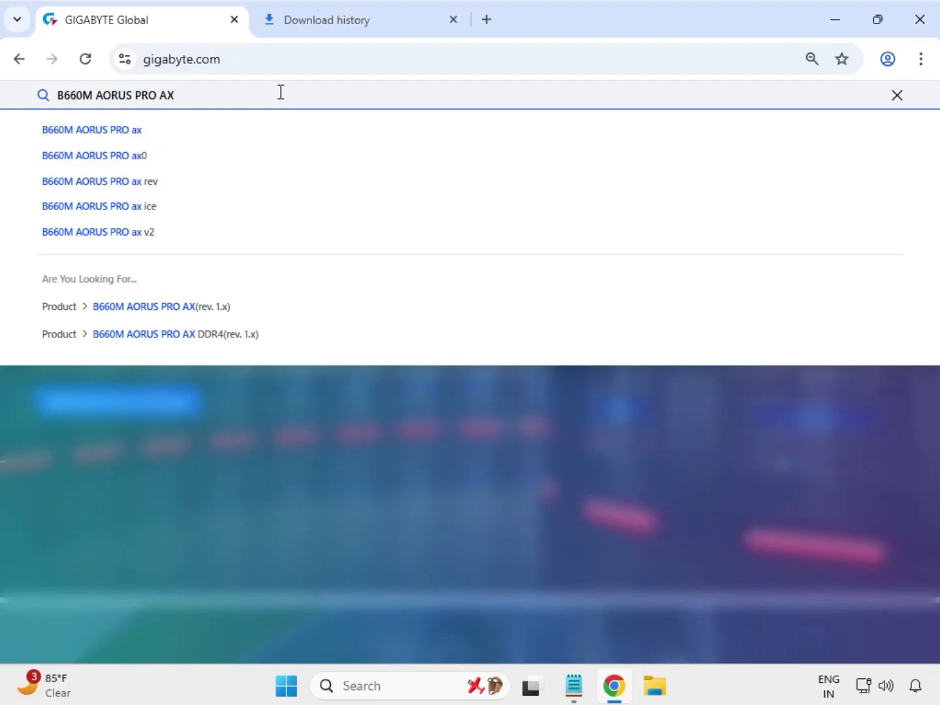
key("Return")
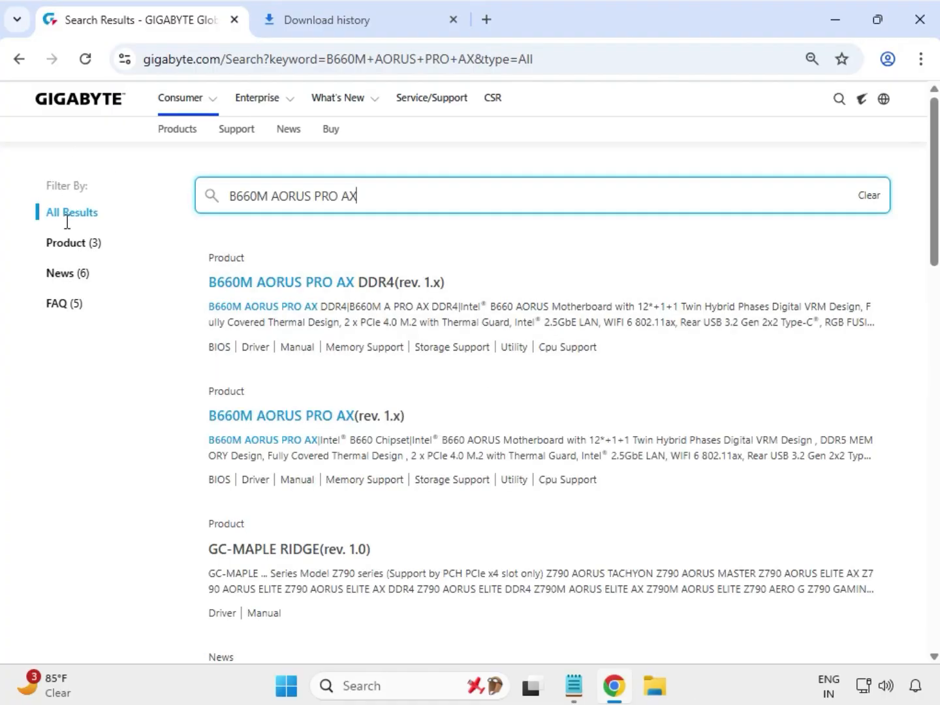
Filter the results to products and open the support page of the B660M AORUS PRO AX (rev. 1.x).
left_click(73, 251)
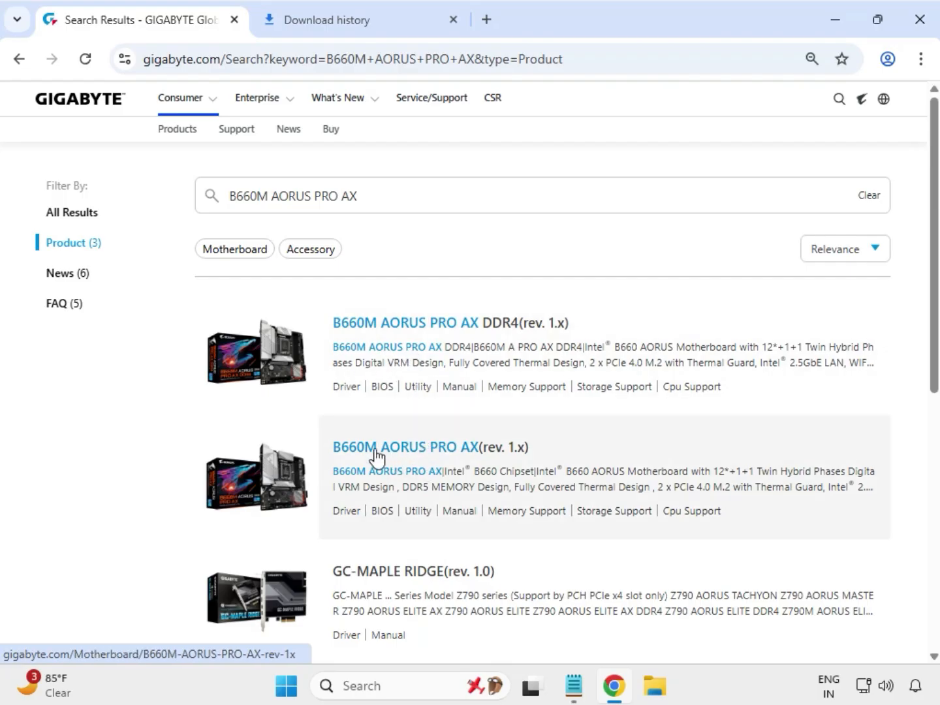
left_click(409, 450)
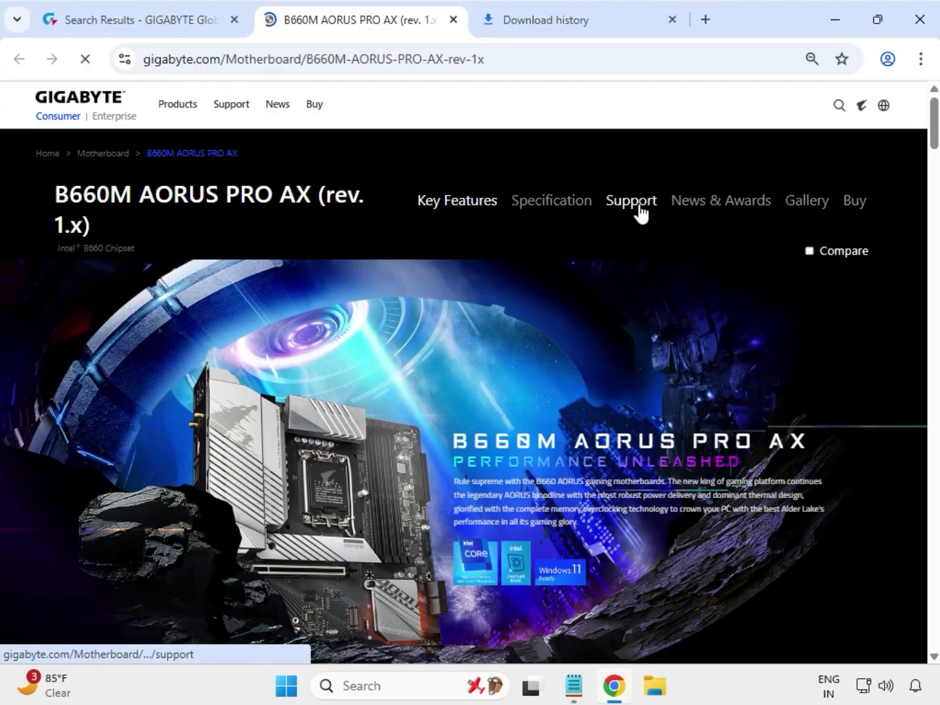
left_click(625, 207)
left_click_drag(609, 168, 643, 200)
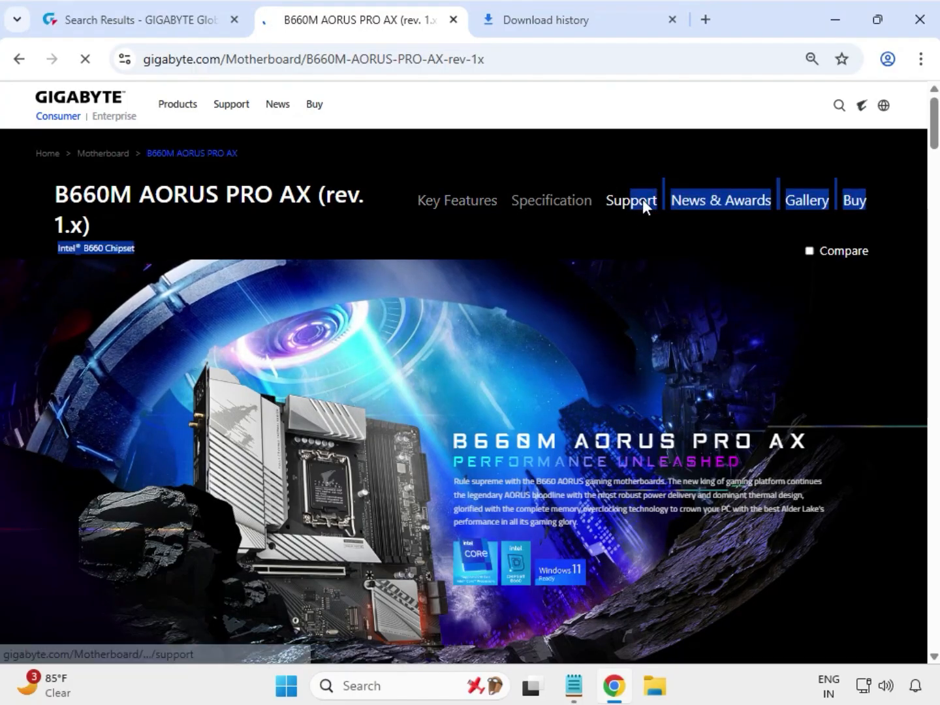
left_click(608, 184)
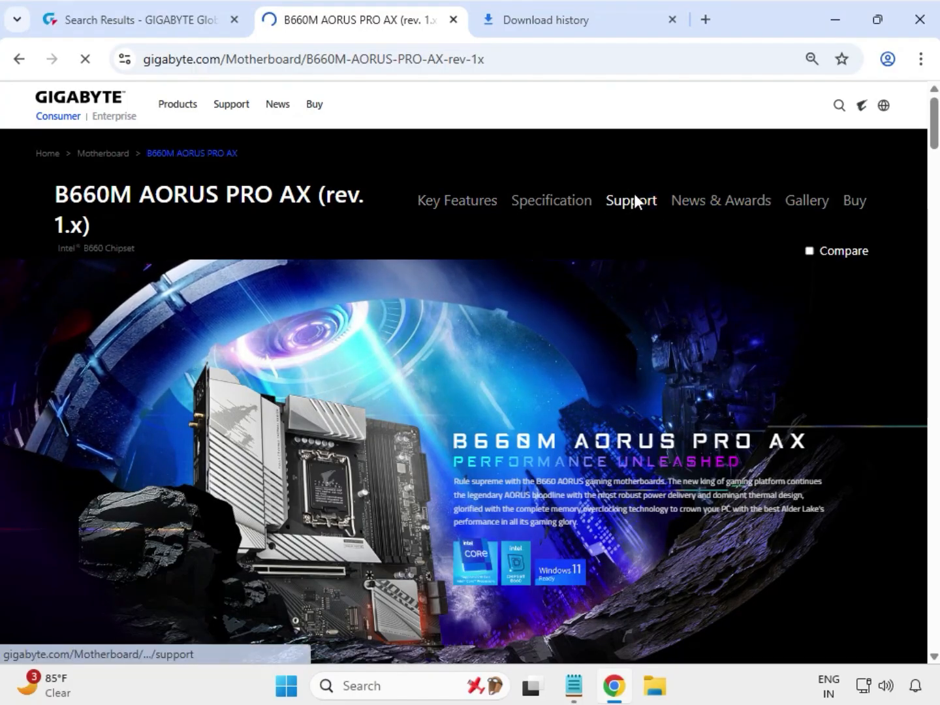
double_click(653, 197)
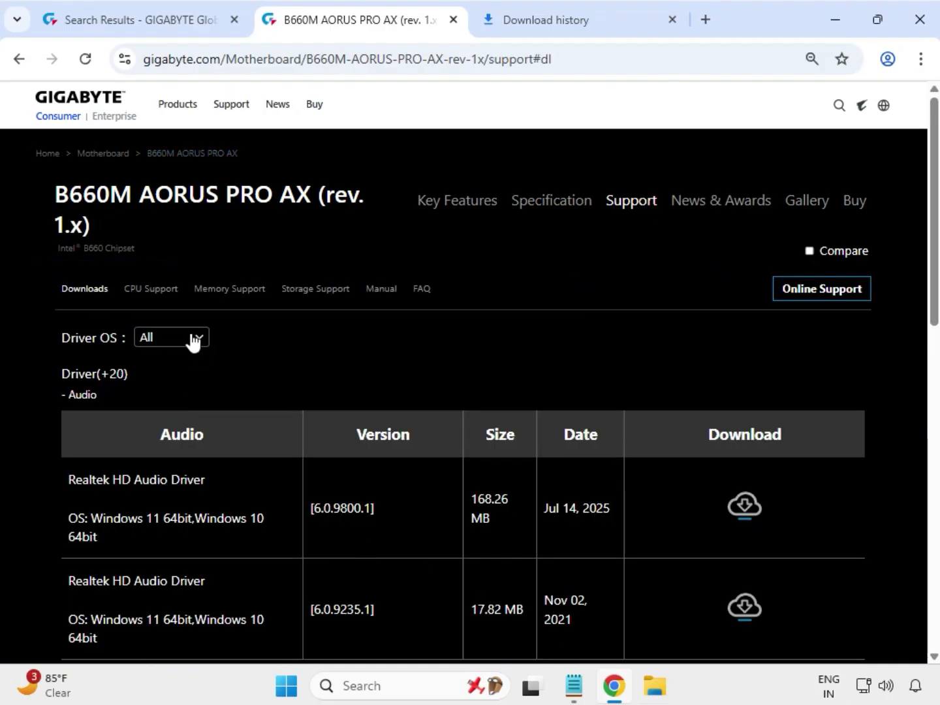
Set the driver operating system filter to Windows 11 64bit.
left_click(193, 338)
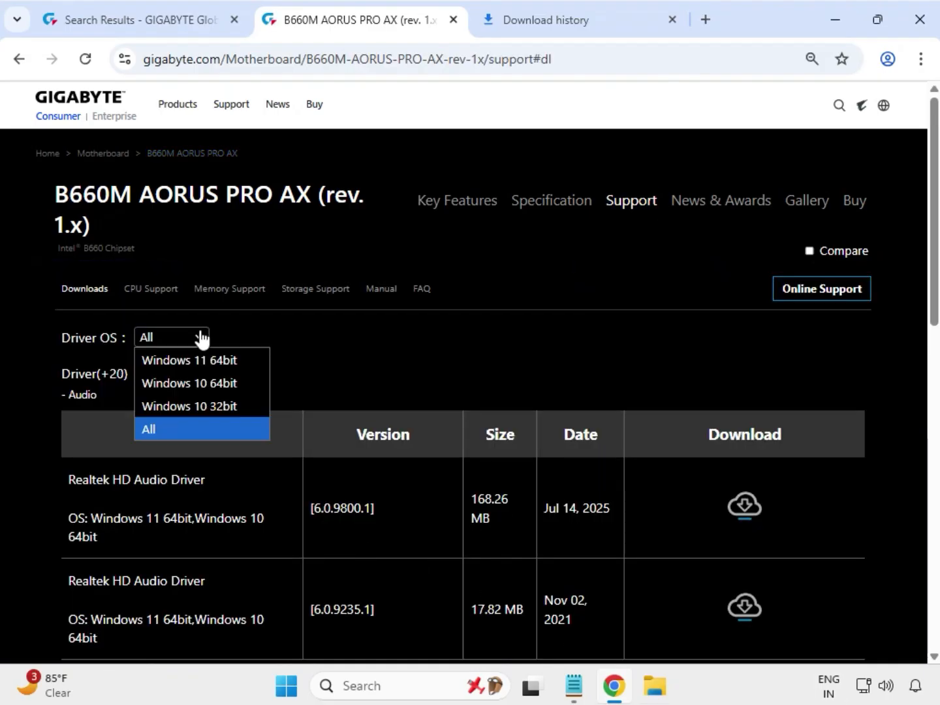
left_click_drag(62, 344, 185, 343)
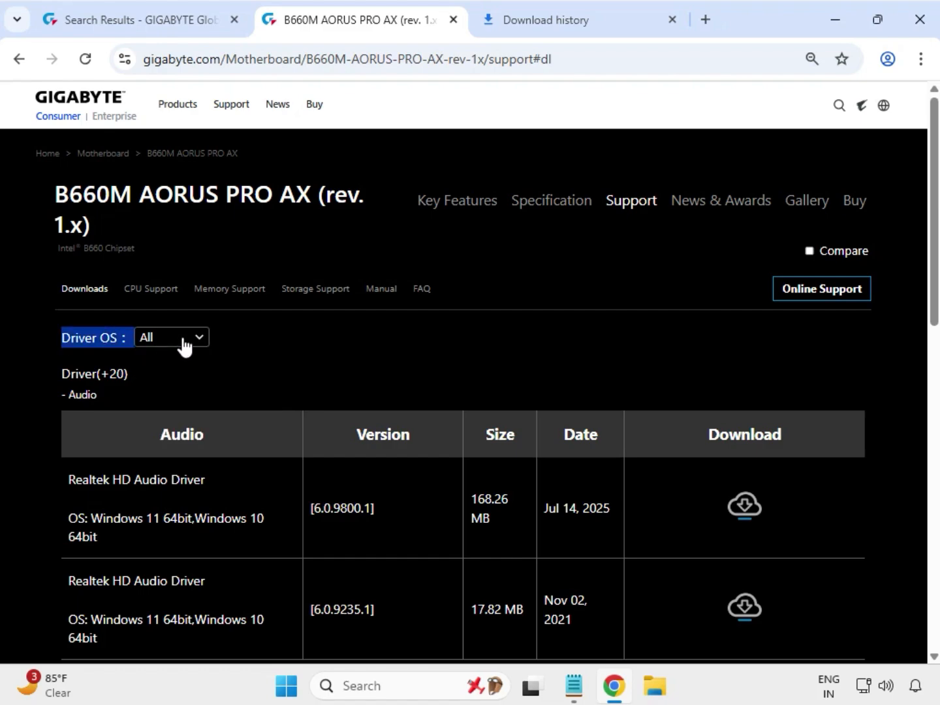
left_click(203, 345)
left_click(214, 364)
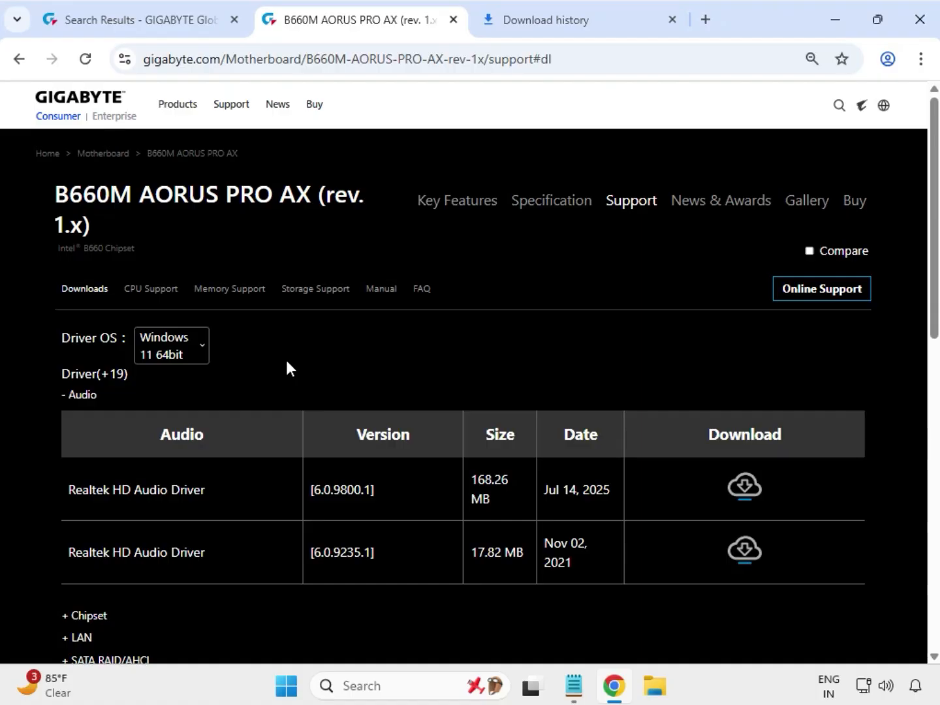
Download the Realtek HD Audio Driver version 6.0.9800.1 from the Audio drivers.
left_click_drag(120, 406, 75, 403)
left_click_drag(103, 480, 745, 490)
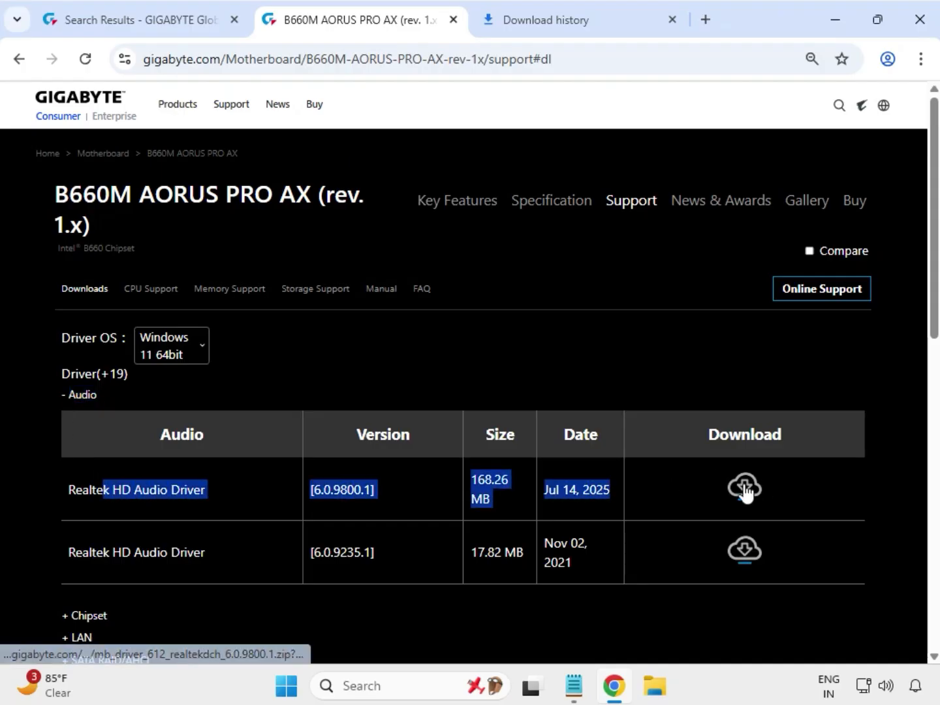
left_click(740, 488)
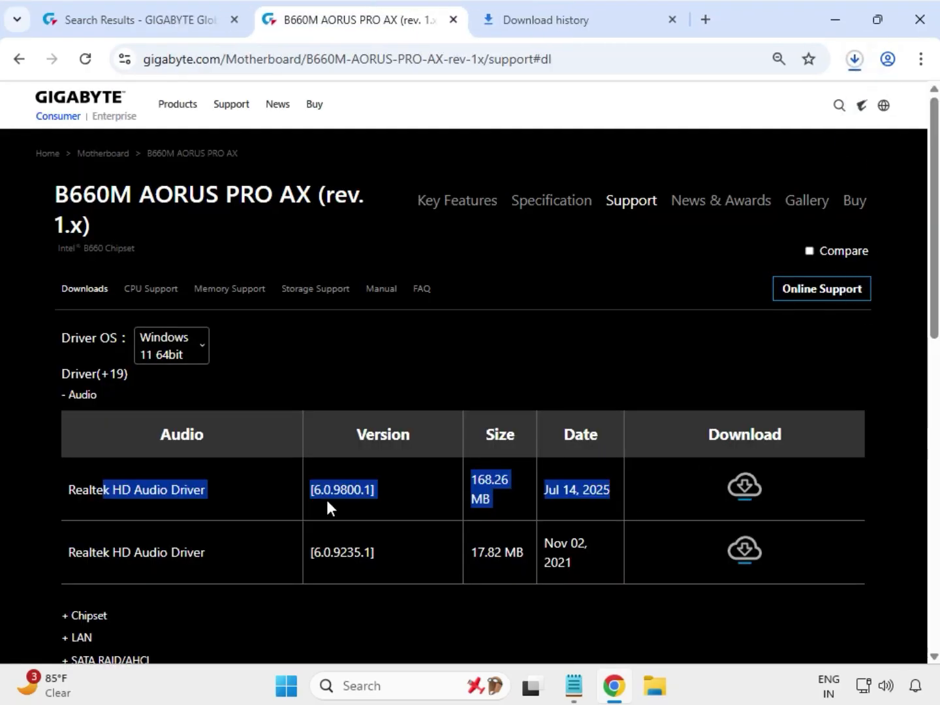
Expand the Chipset drivers and download the Intel Serial I/O driver dated Mar 03, 2025.
scroll(327, 497, "down", 4)
left_click_drag(113, 356, 62, 348)
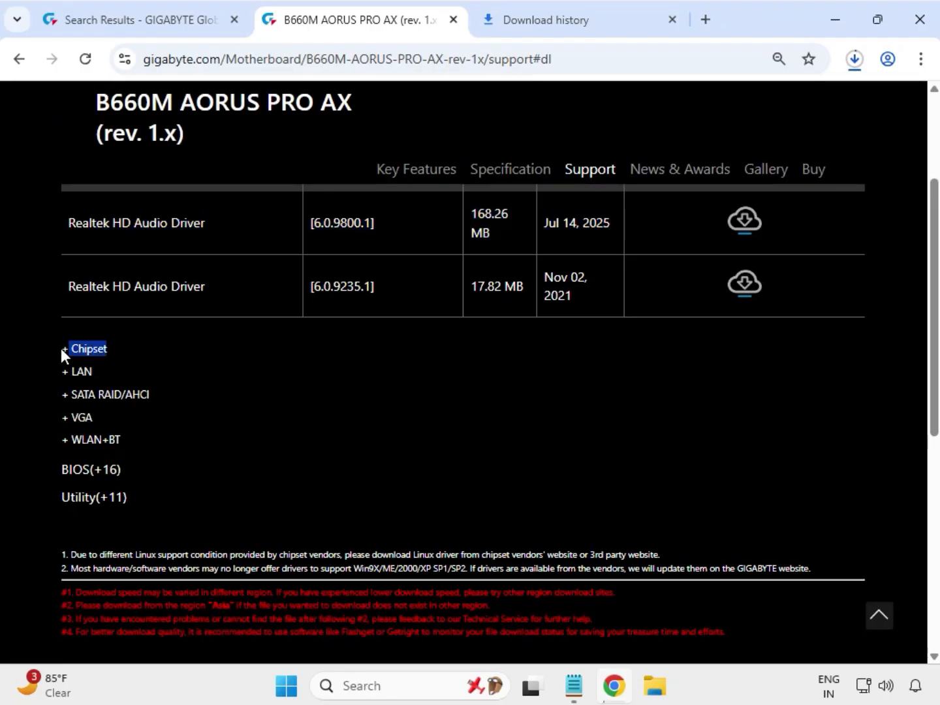
left_click(95, 354)
scroll(139, 411, "up", 1)
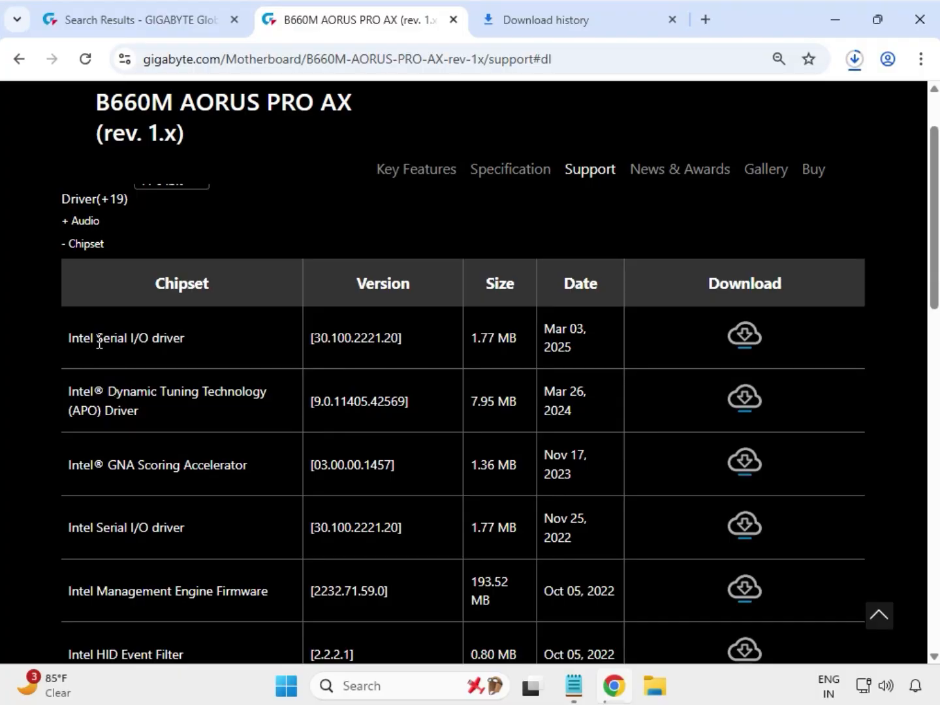
left_click_drag(99, 341, 198, 341)
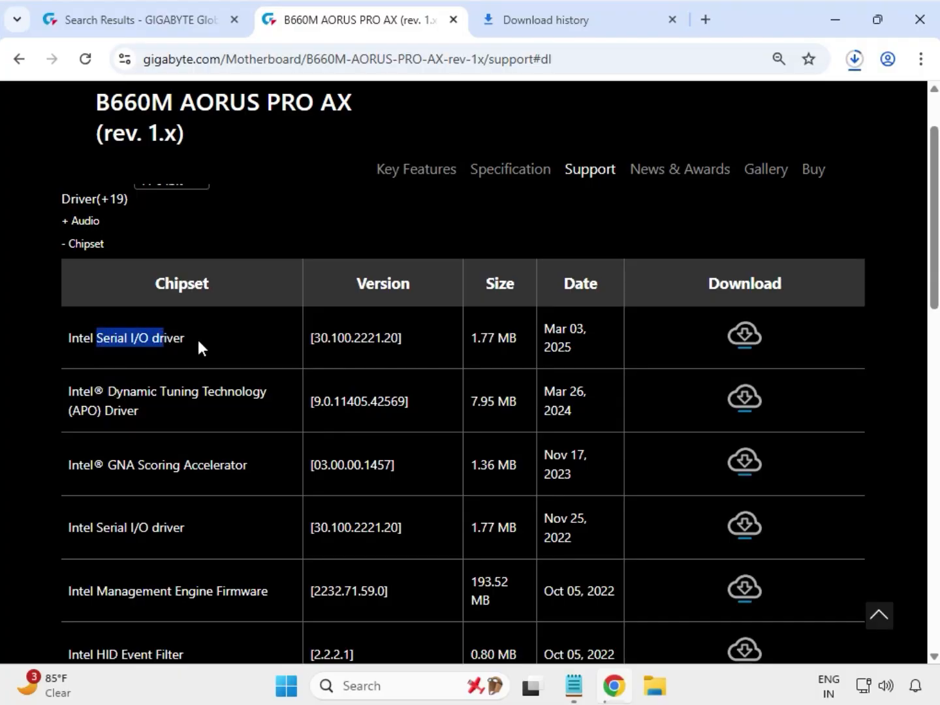
left_click(742, 338)
Download the Intel INF installation version 10.1.19198.8339 from the Chipset drivers.
scroll(163, 542, "down", 1)
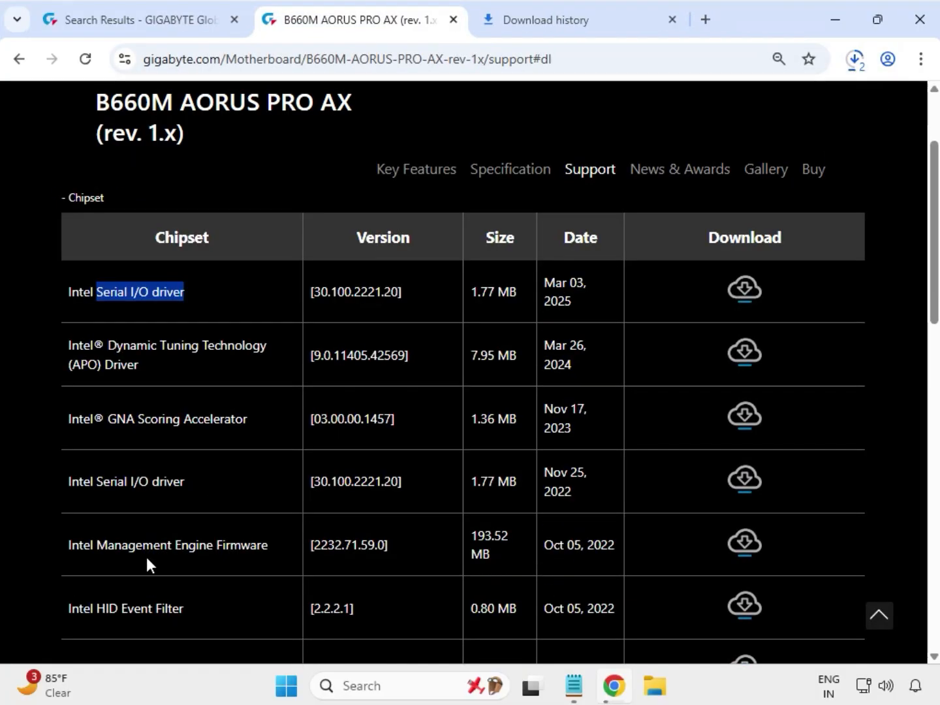
scroll(146, 557, "down", 1)
left_click_drag(94, 562, 193, 563)
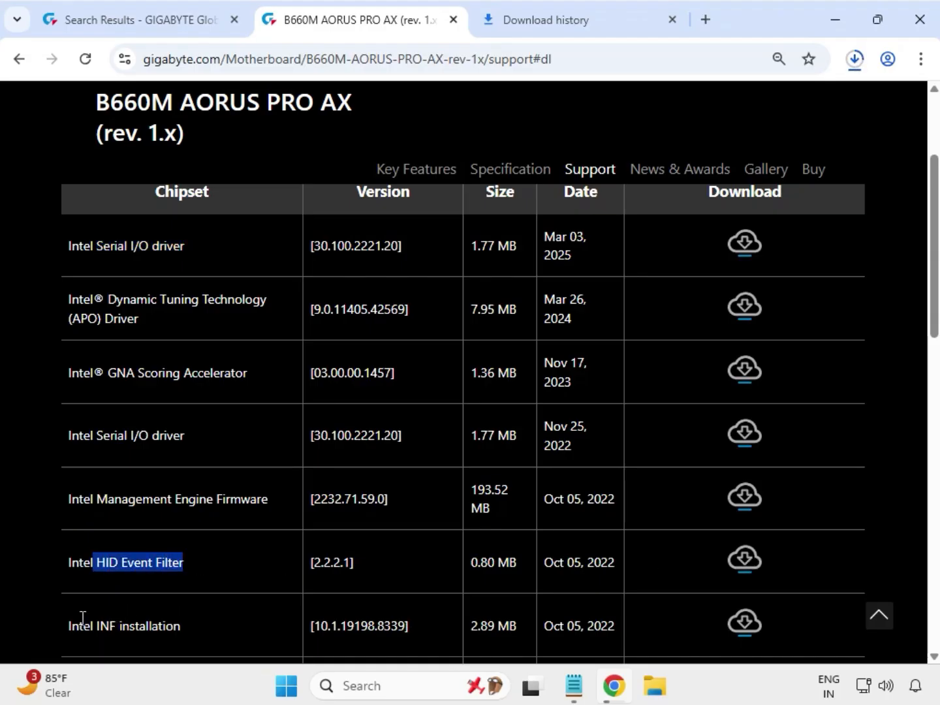
left_click_drag(68, 624, 160, 627)
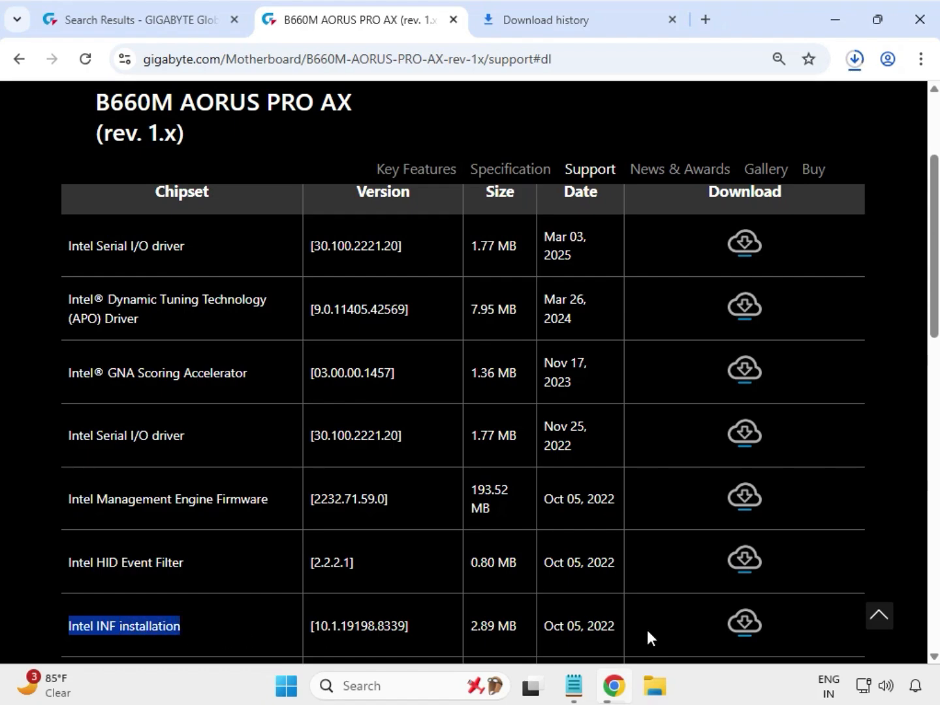
left_click(757, 626)
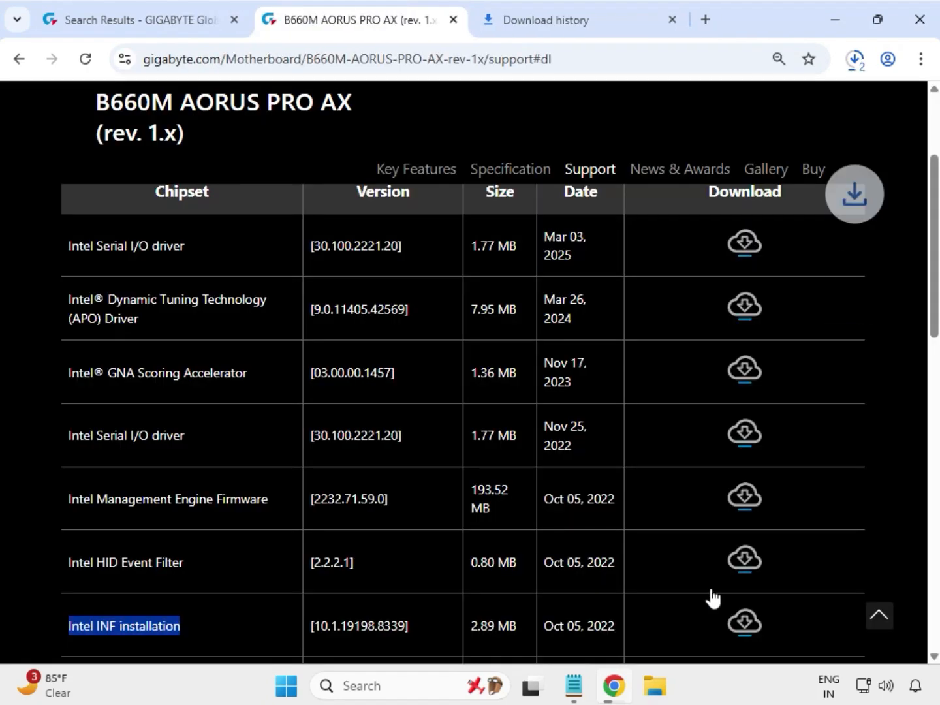
Expand the LAN drivers and download the Intel i225 & i226 LAN driver version 2.1.5.4.
scroll(264, 516, "down", 7)
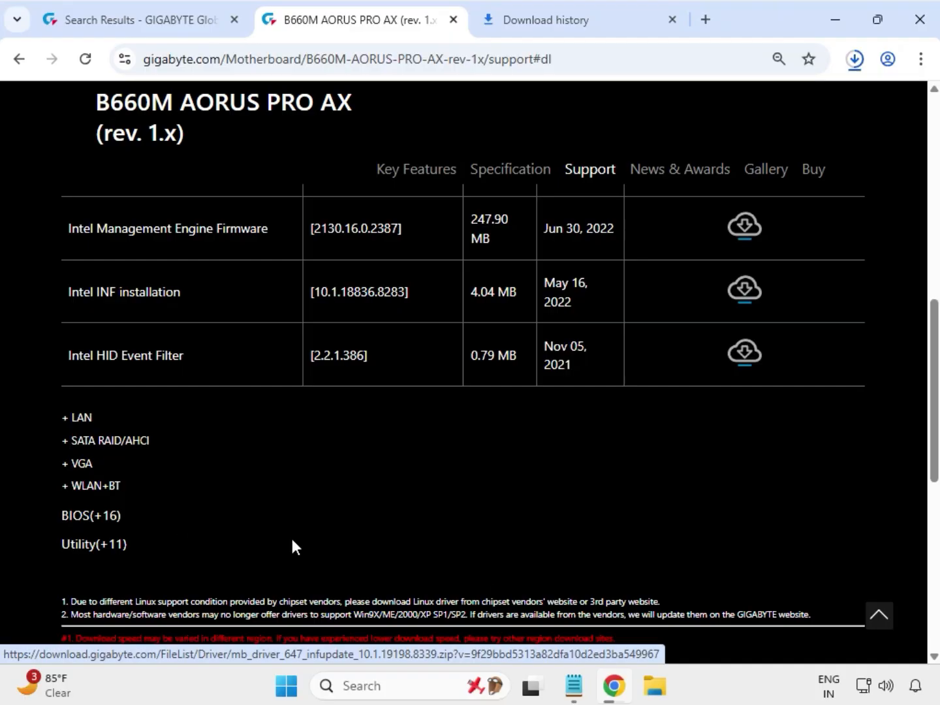
left_click(79, 418)
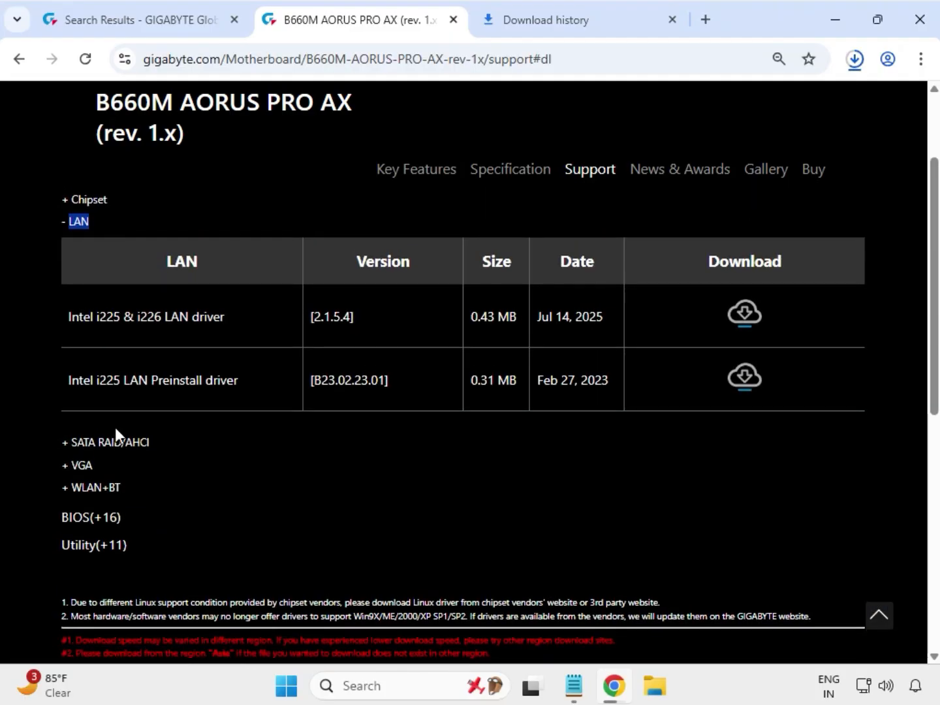
left_click_drag(124, 315, 249, 316)
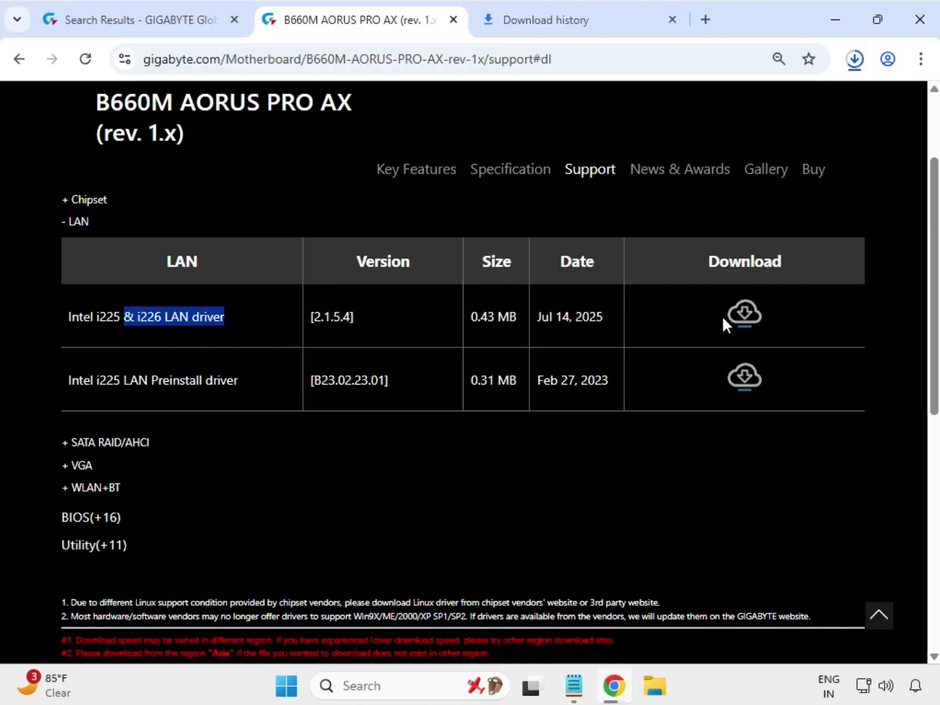
left_click(747, 316)
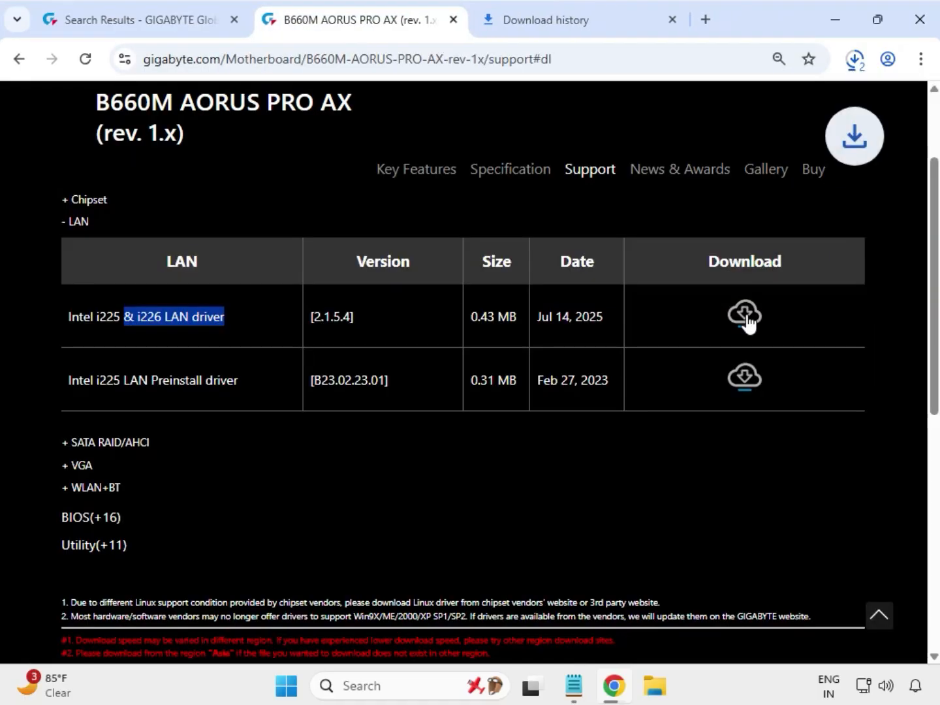
Expand the VGA drivers and download the Intel Graphic Driver version 32.0.101.5542.
left_click_drag(110, 464, 77, 468)
scroll(79, 471, "up", 3)
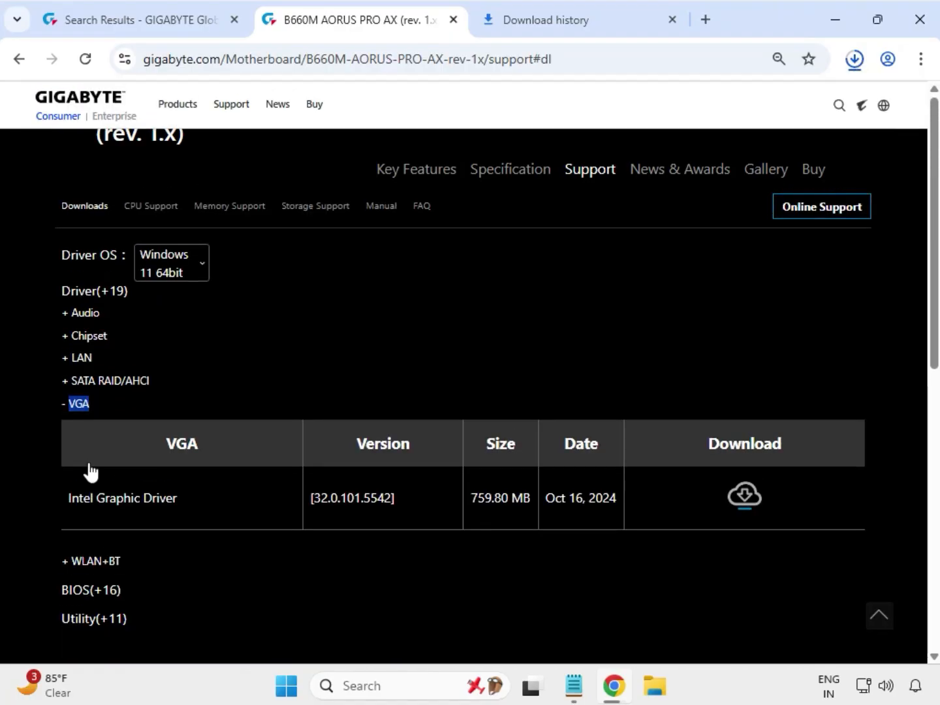
left_click_drag(90, 581, 188, 593)
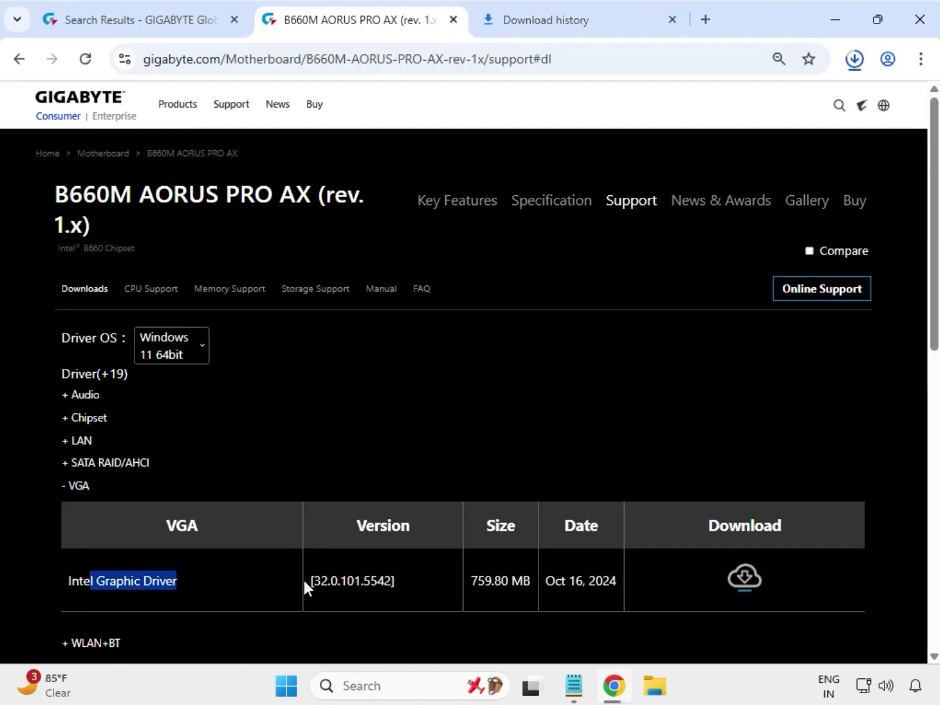
left_click_drag(303, 580, 626, 580)
left_click(780, 586)
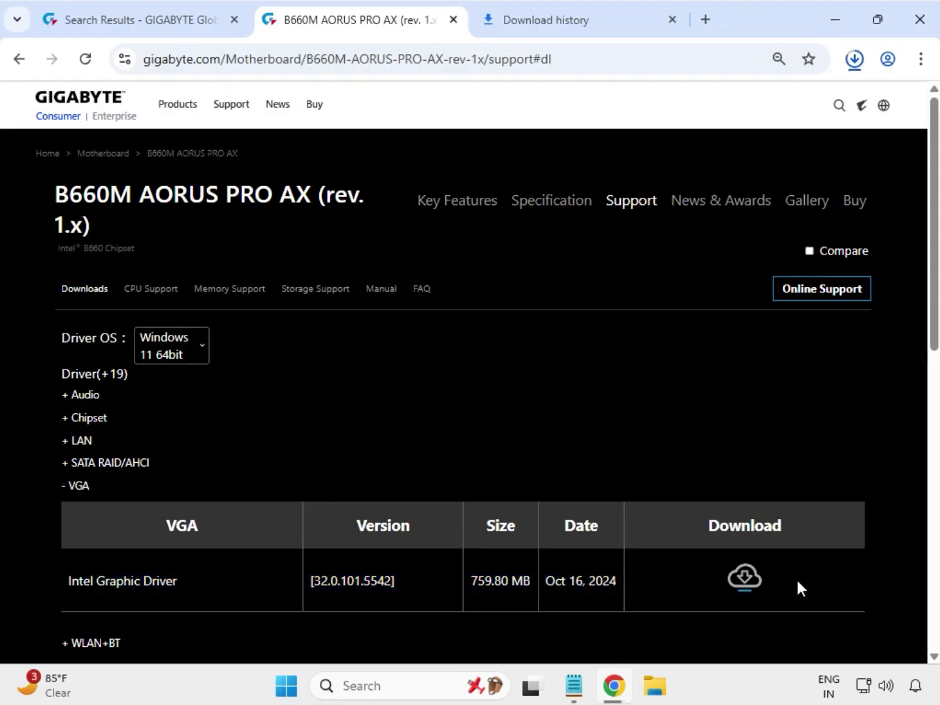
left_click(745, 578)
Expand the WLAN+BT drivers and download both the Intel WIFI driver and the Intel Bluetooth Driver, version 22.80.1.1.
scroll(436, 509, "down", 4)
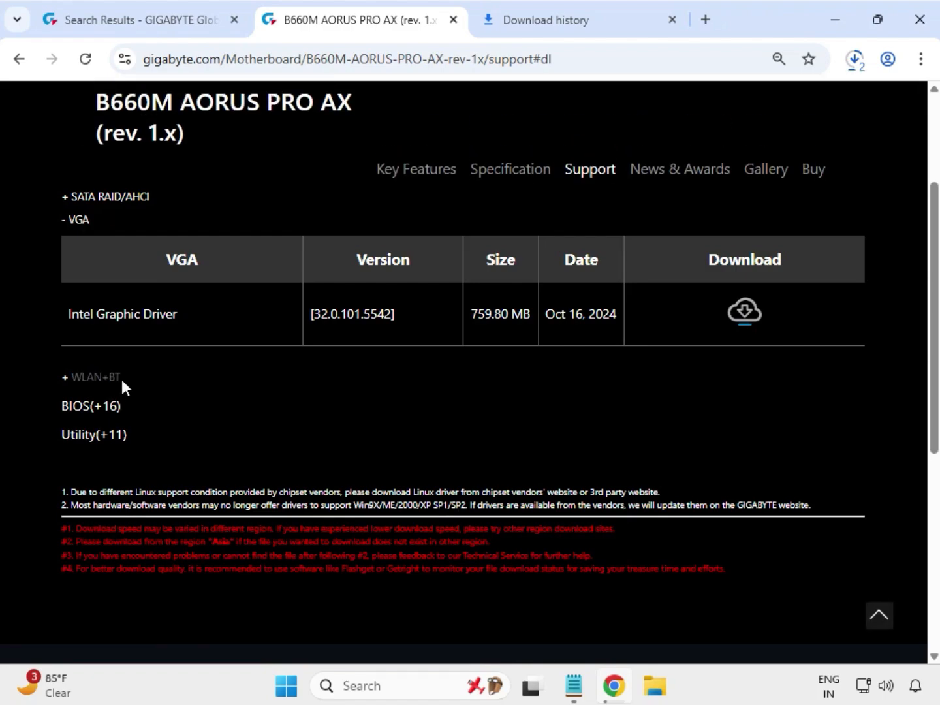
left_click(119, 379)
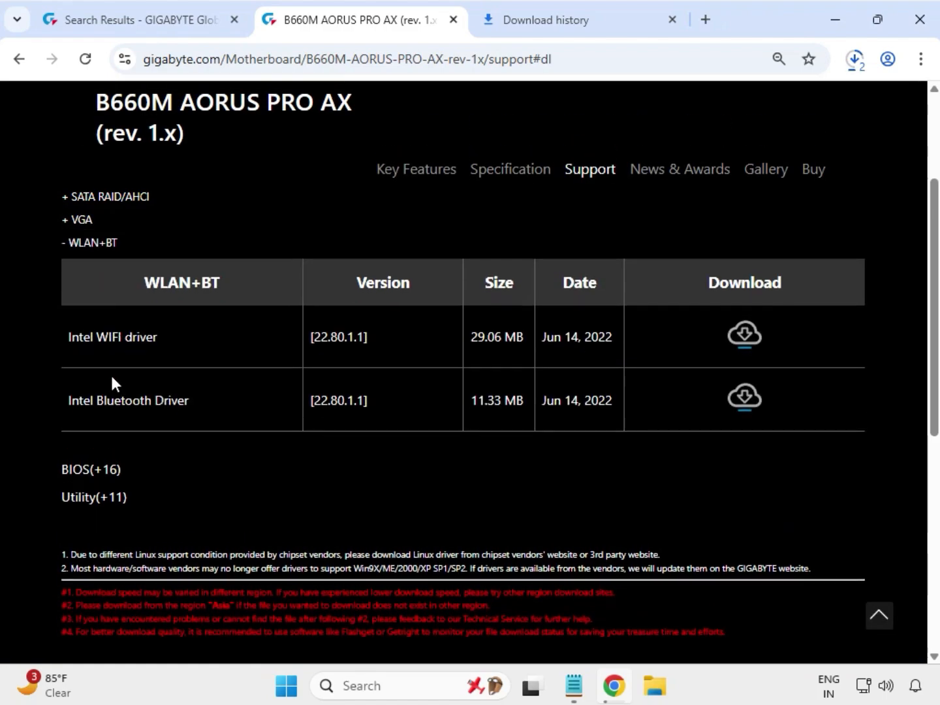
left_click_drag(101, 340, 269, 350)
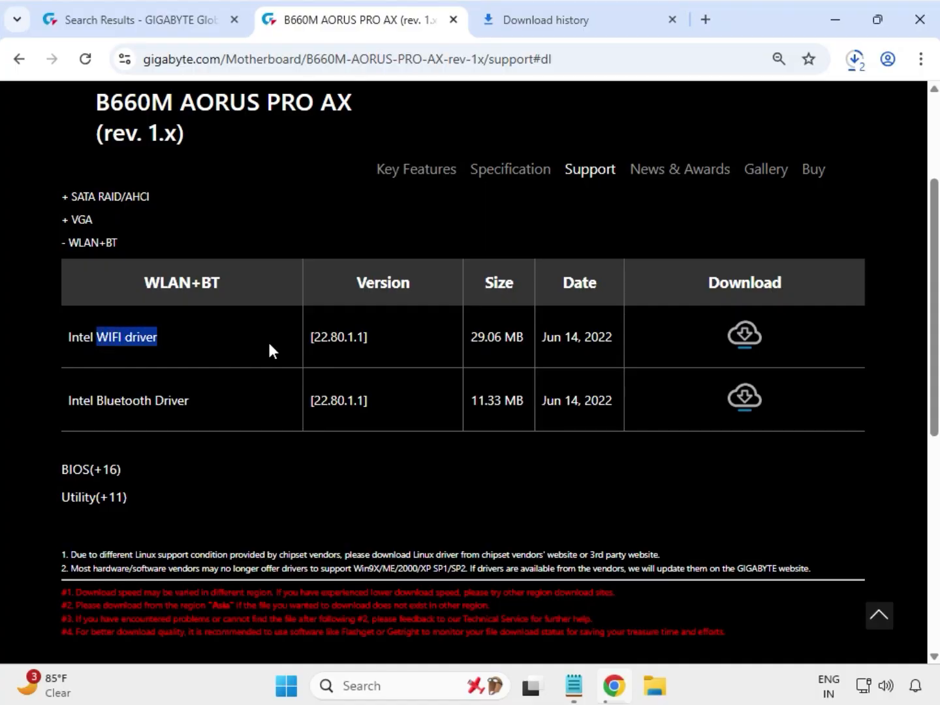
left_click(754, 332)
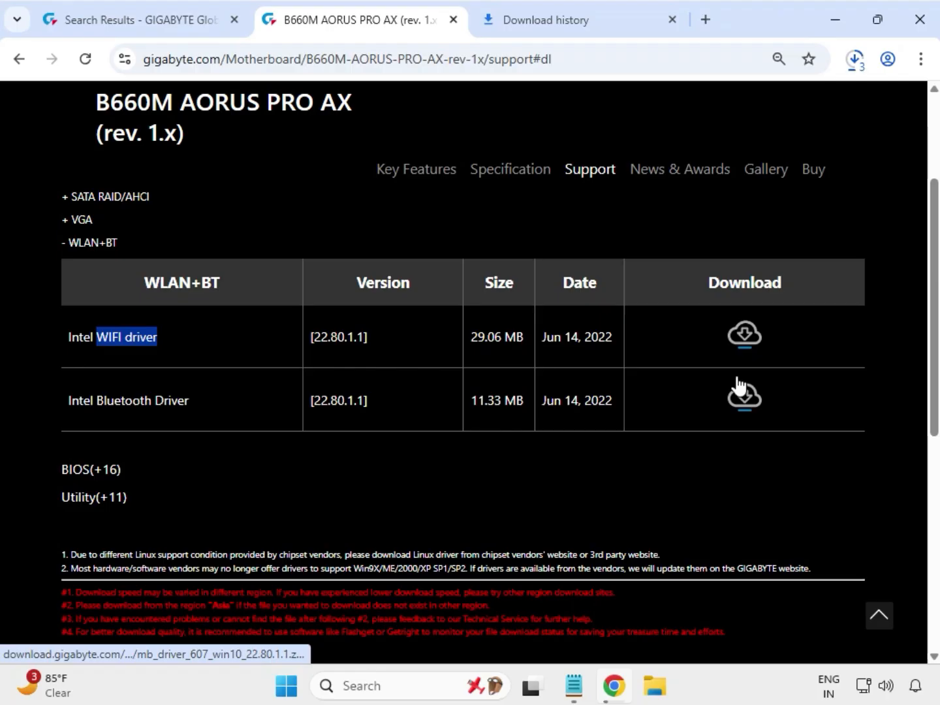
left_click(738, 382)
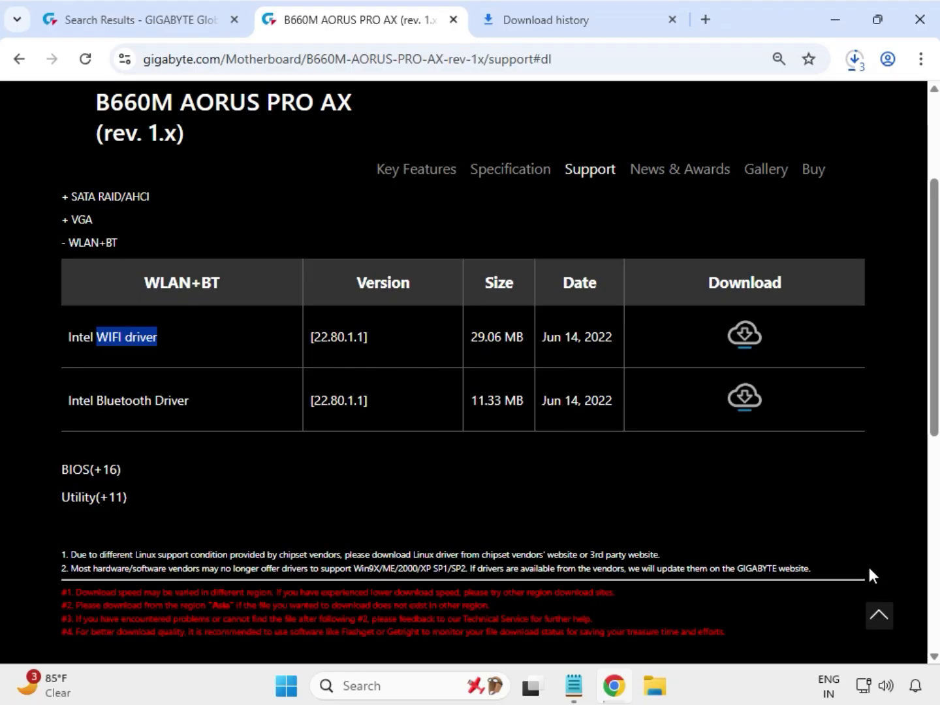
Open the browser's recent download history to check the progress of the driver downloads.
scroll(614, 420, "up", 4)
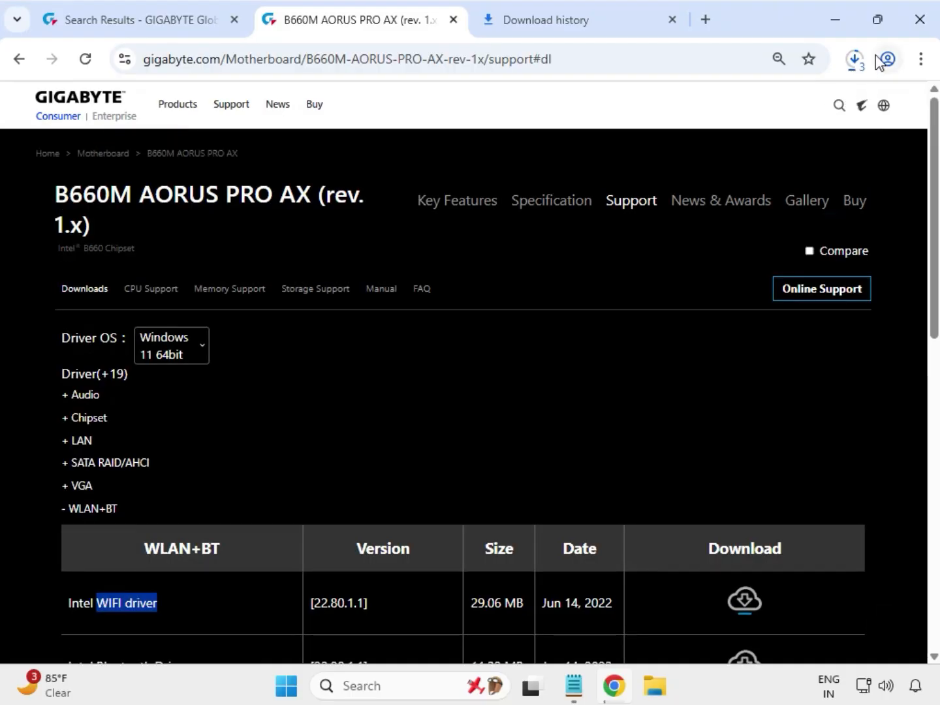
left_click(858, 57)
mouse_move(745, 363)
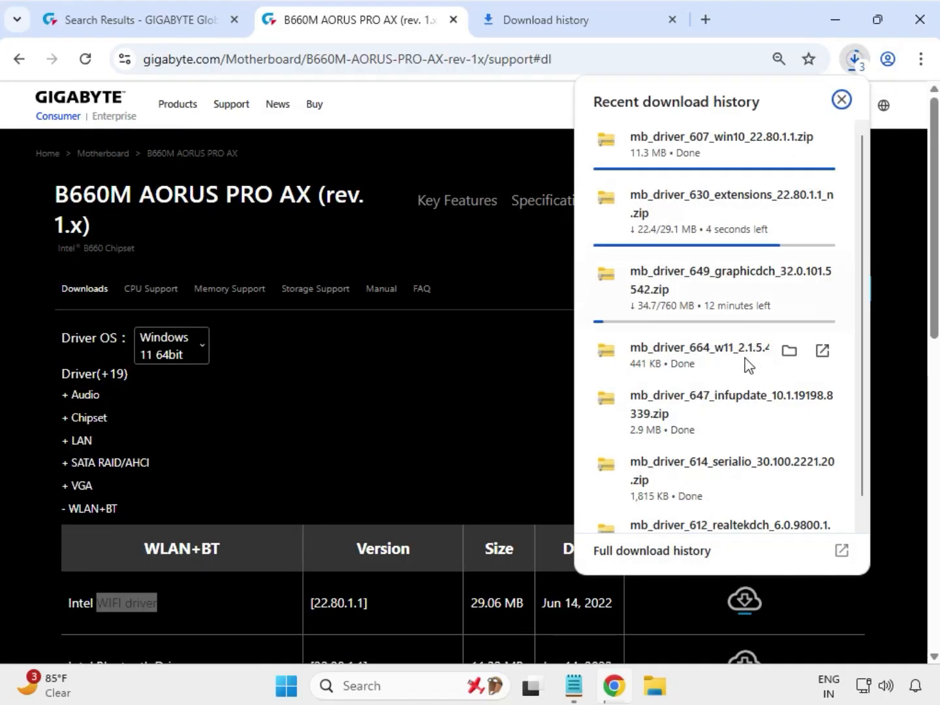
Show the downloaded files in File Explorer and extract the mb_driver_611_graphicdch_30.0.101.1273 archive into its default folder in Downloads.
left_click(788, 352)
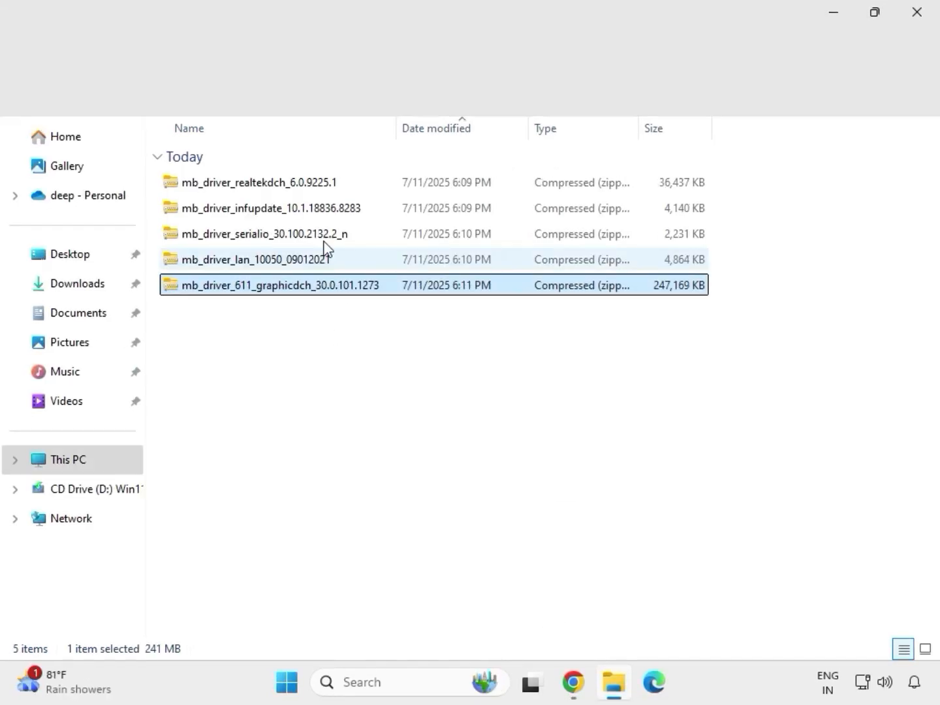
left_click_drag(336, 314, 291, 174)
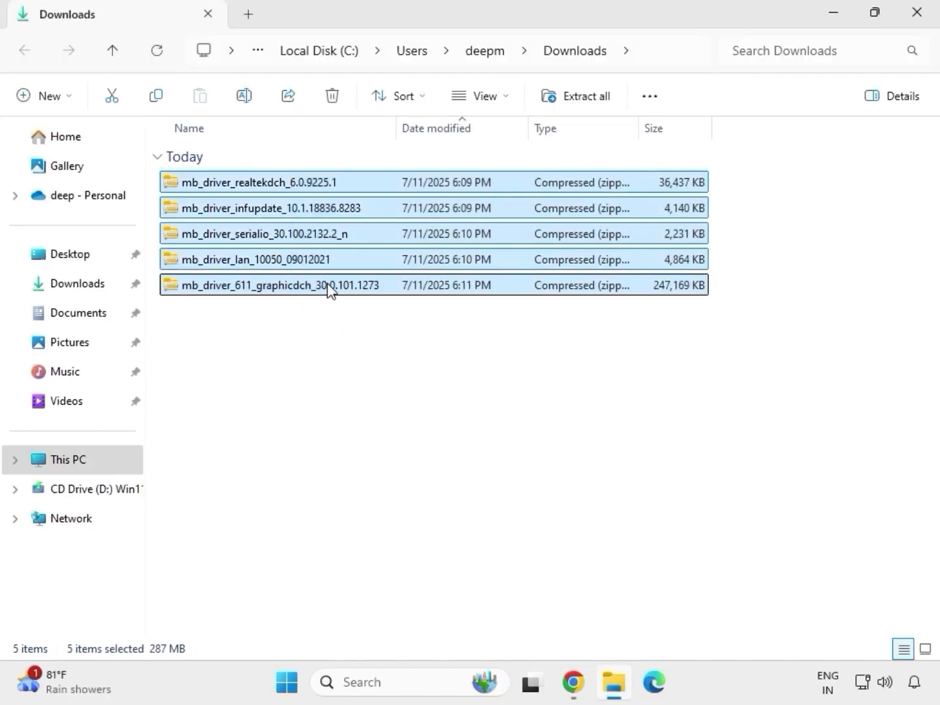
left_click(329, 290)
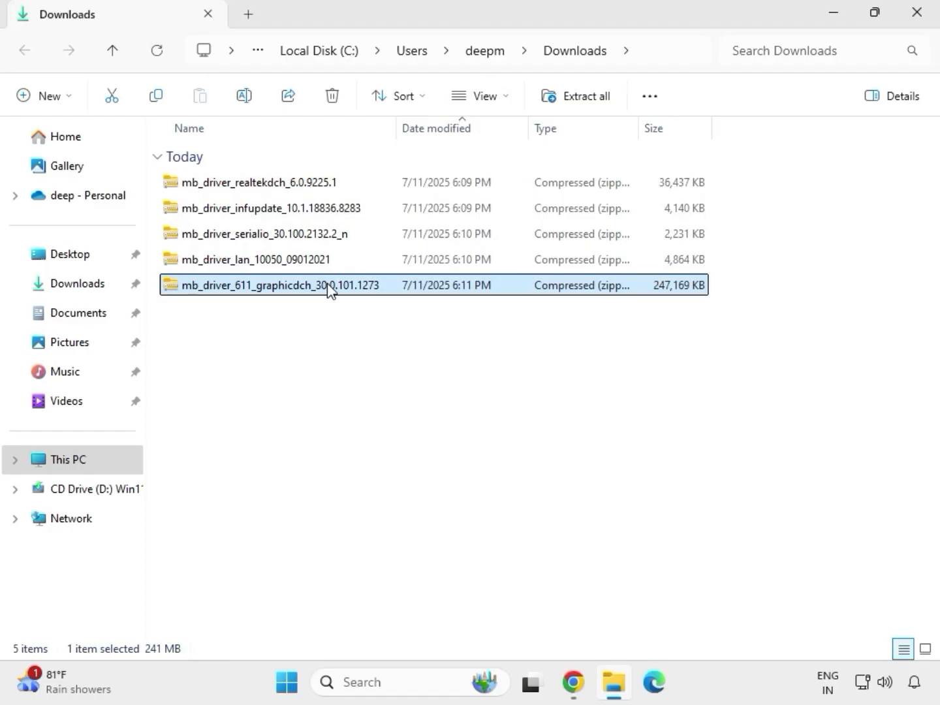
right_click(329, 290)
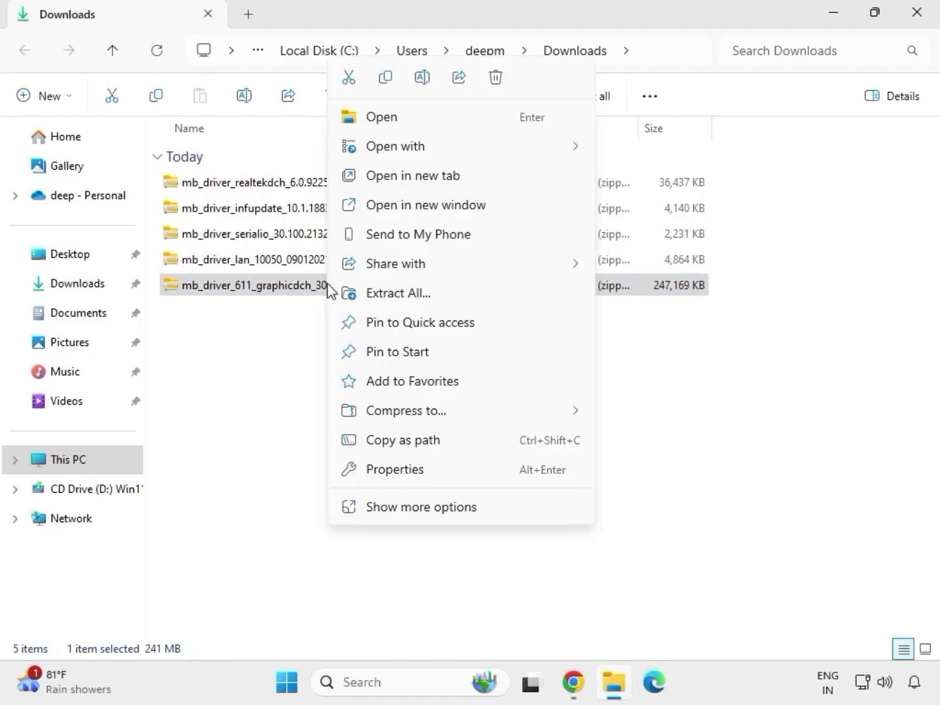
left_click(421, 508)
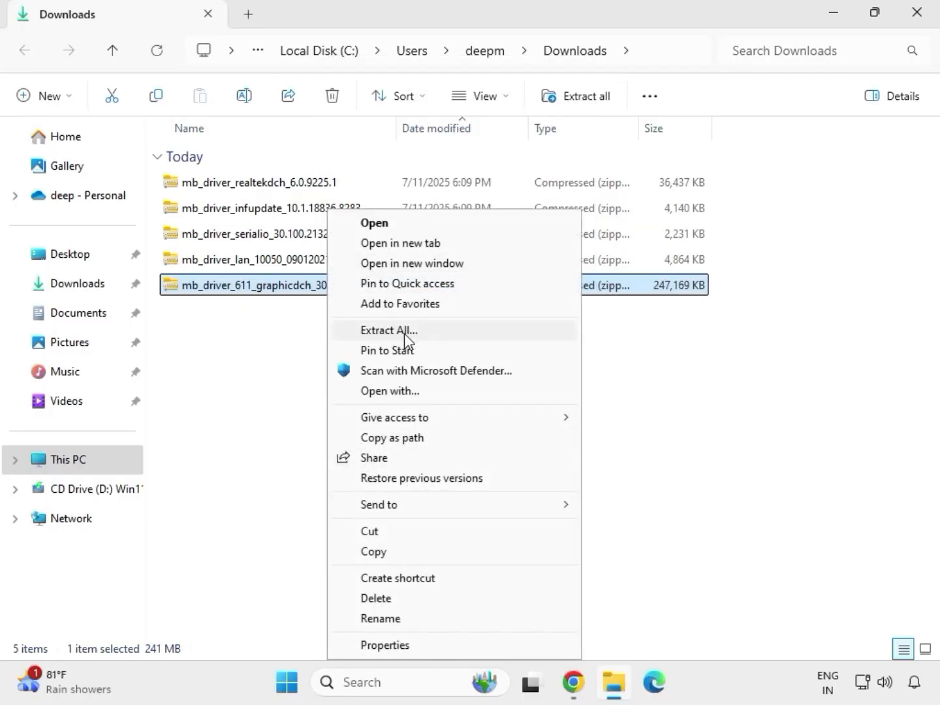
left_click(396, 332)
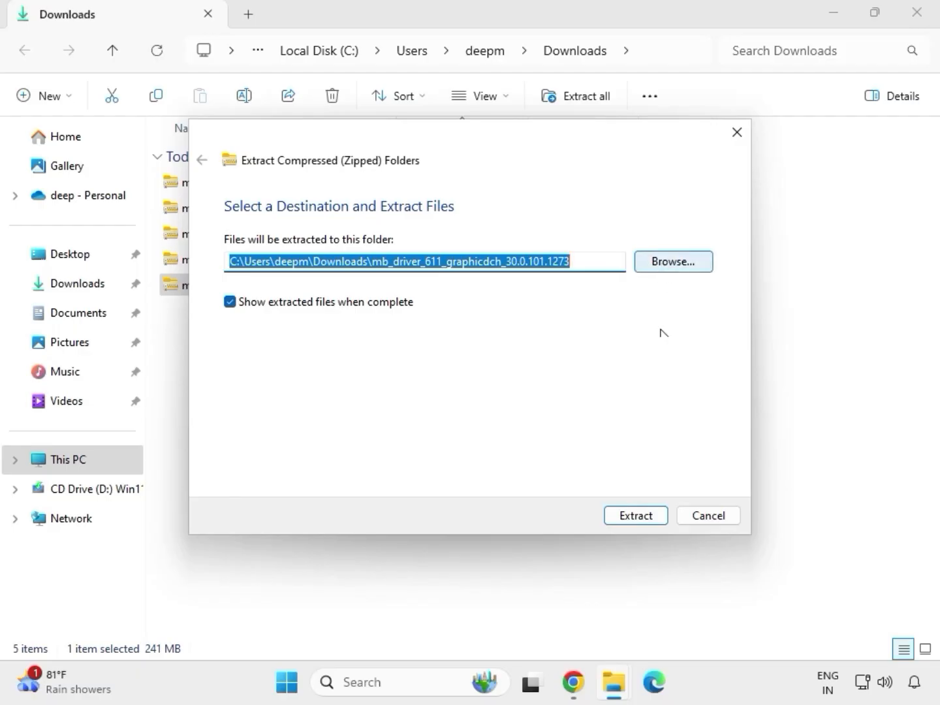
left_click(642, 517)
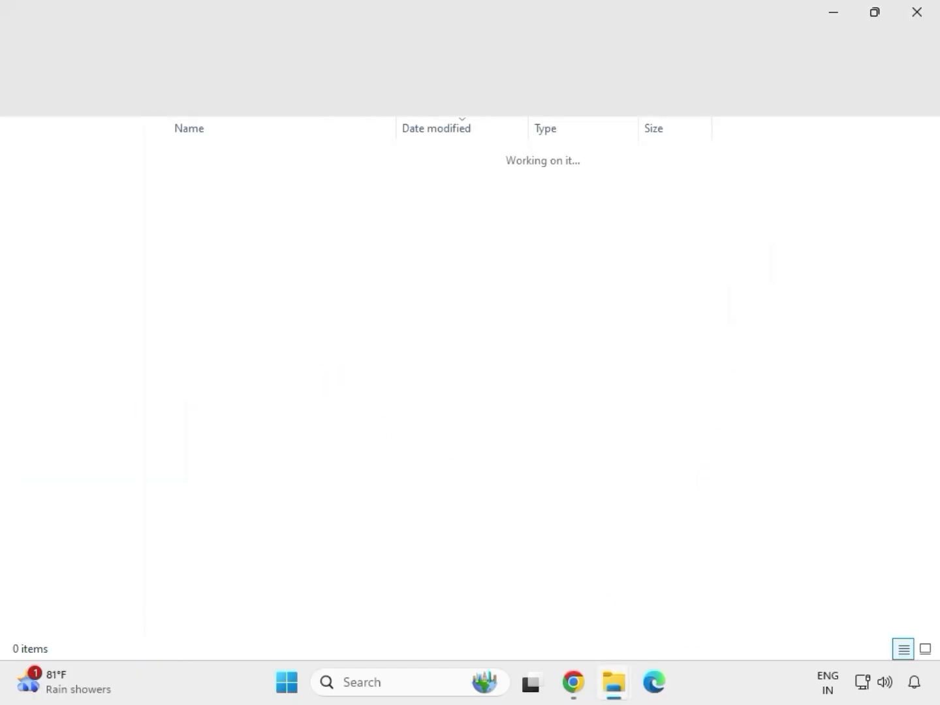
left_click(918, 19)
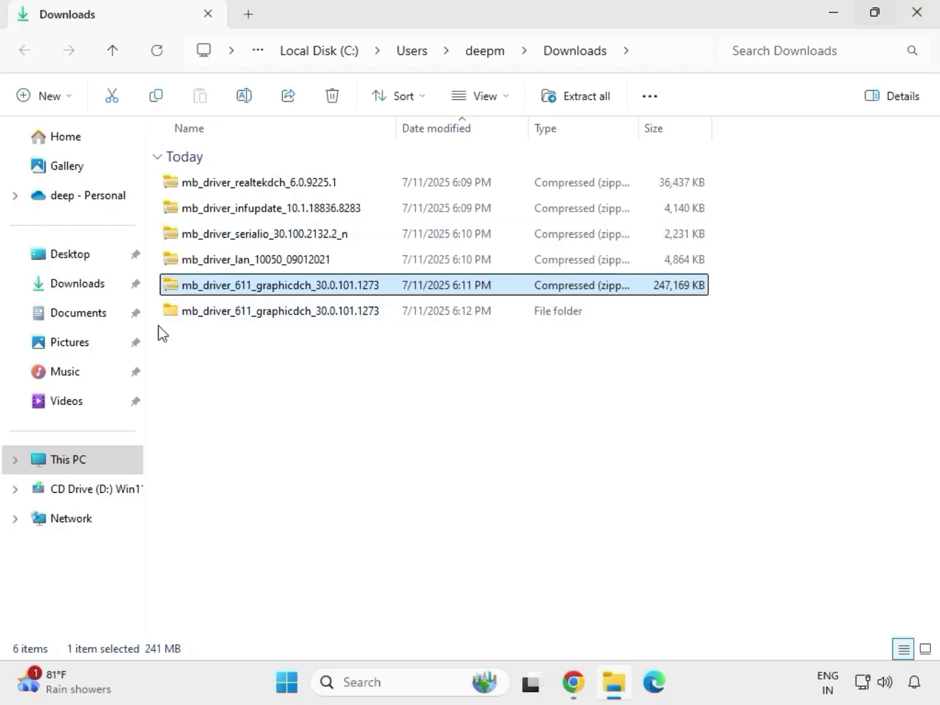
Extract the mb_driver_lan_10050_09012021 archive into its default folder in Downloads and close the extracted folder's window.
left_click(239, 265)
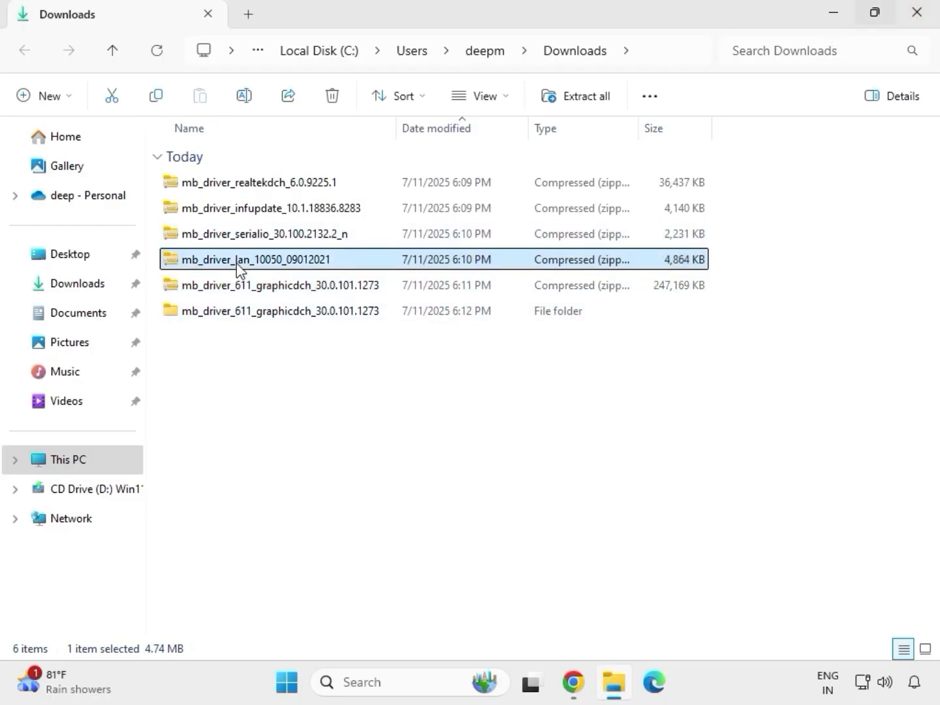
right_click(239, 264)
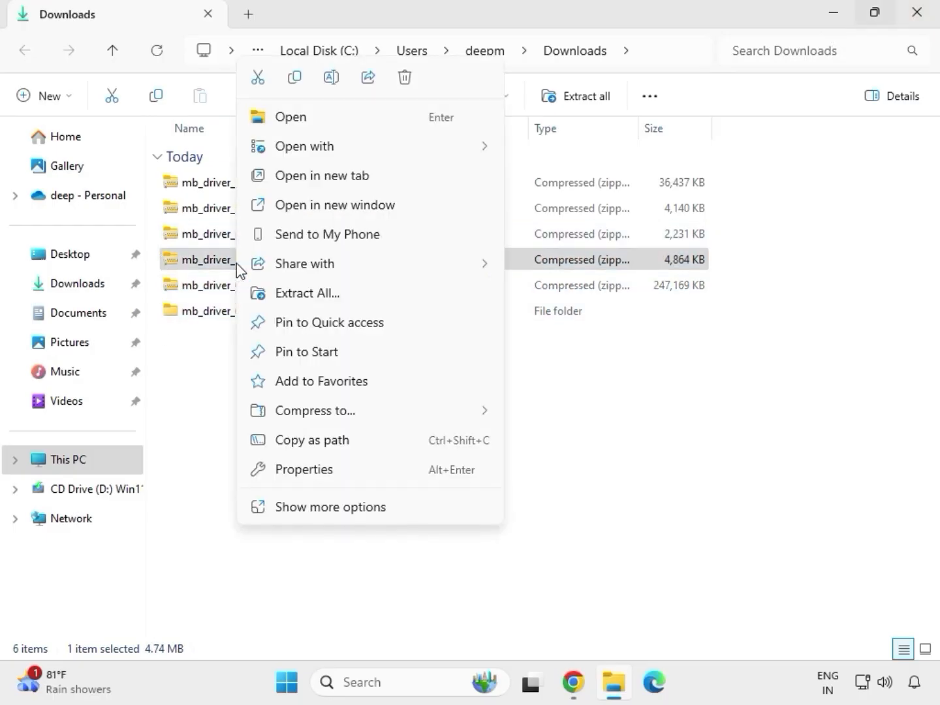
left_click(313, 509)
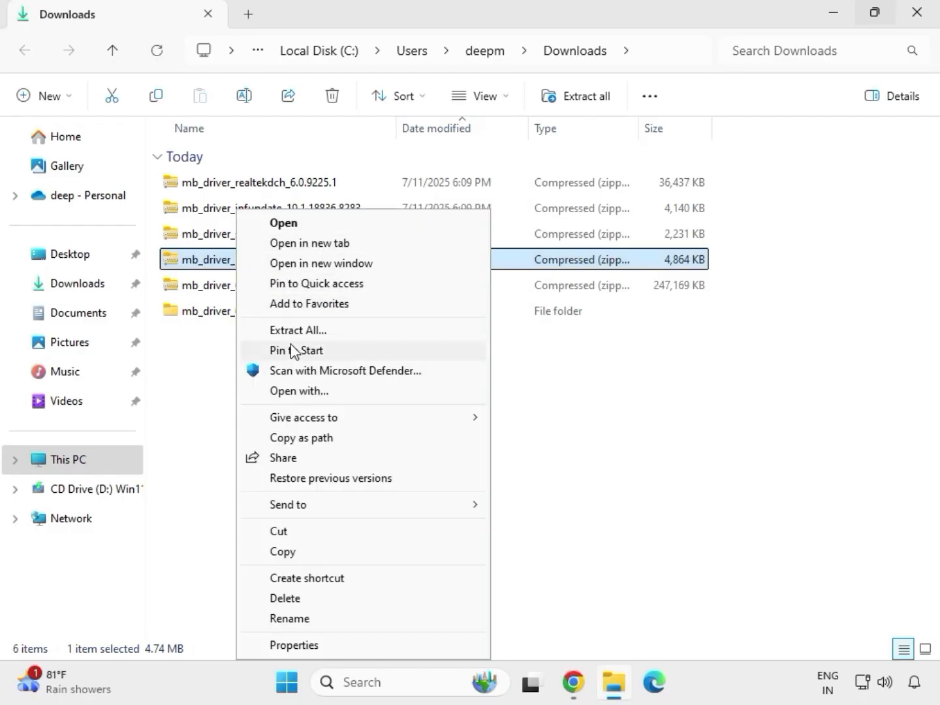
left_click(310, 332)
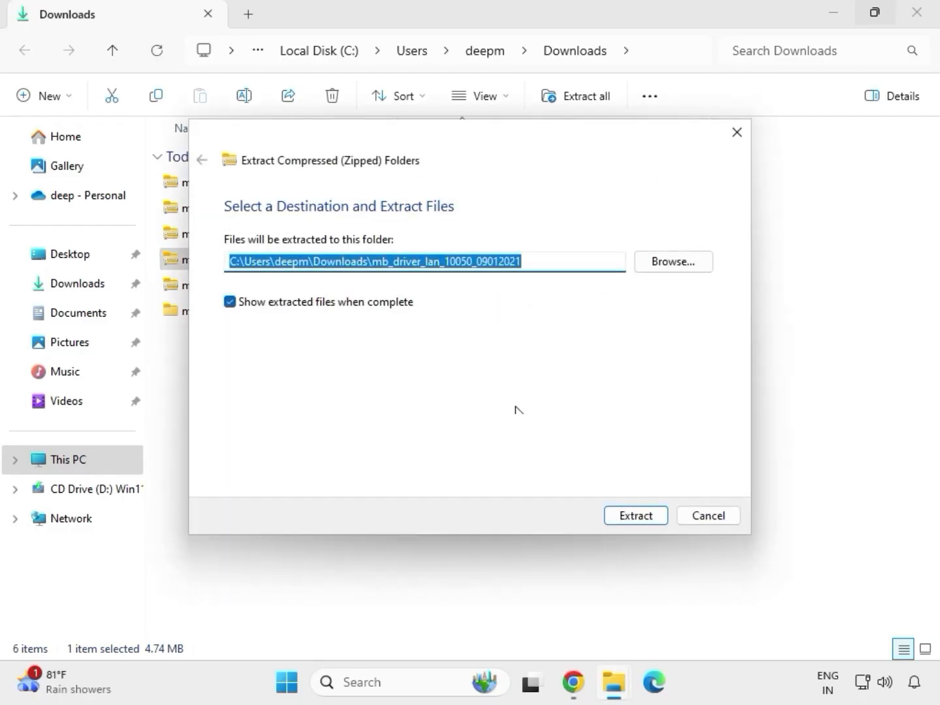
left_click(630, 517)
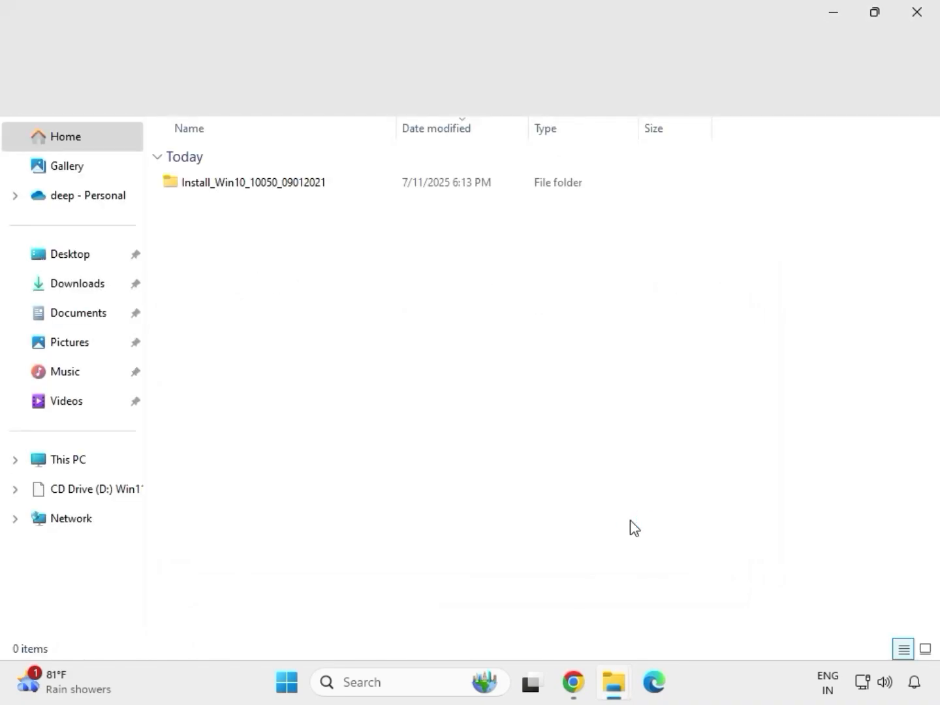
left_click(922, 18)
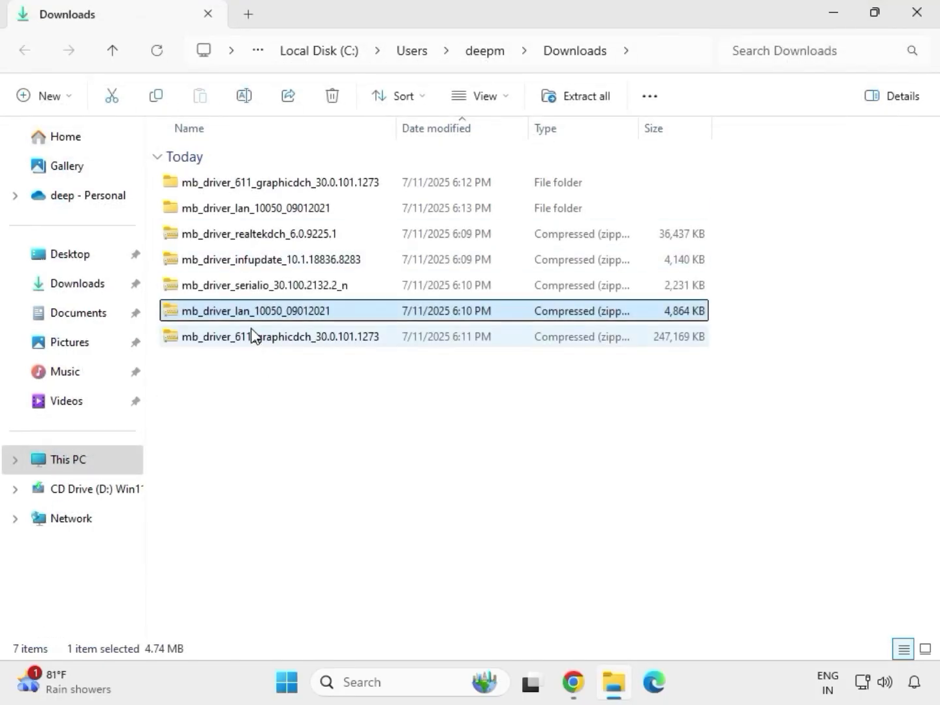
Extract the mb_driver_serialio_30.100.2132.2_n archive into its default folder in Downloads and close the extracted folder's window.
left_click(234, 294)
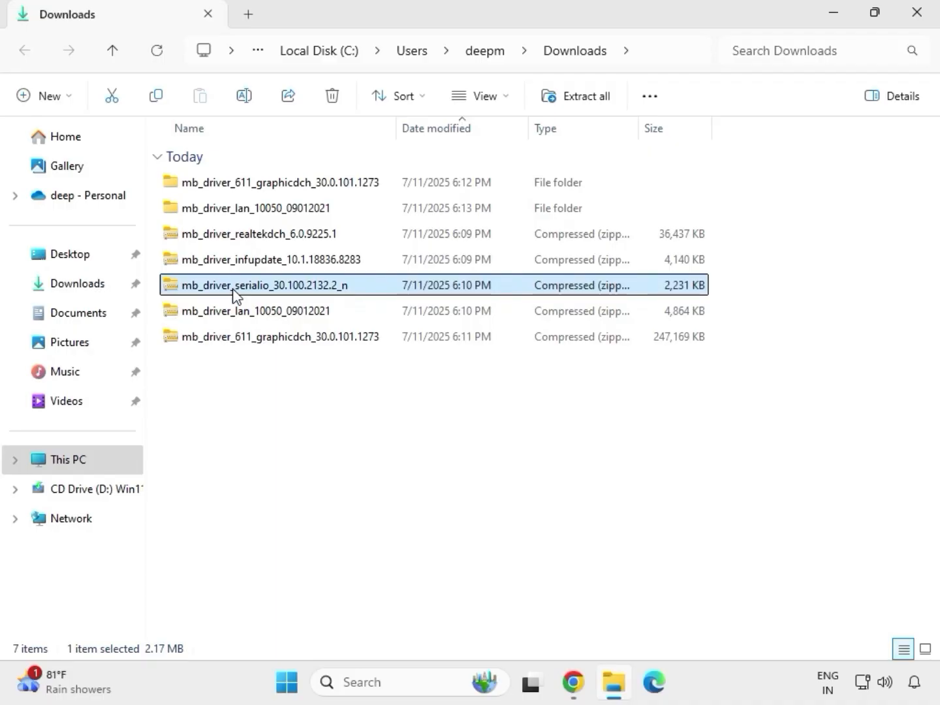
right_click(235, 294)
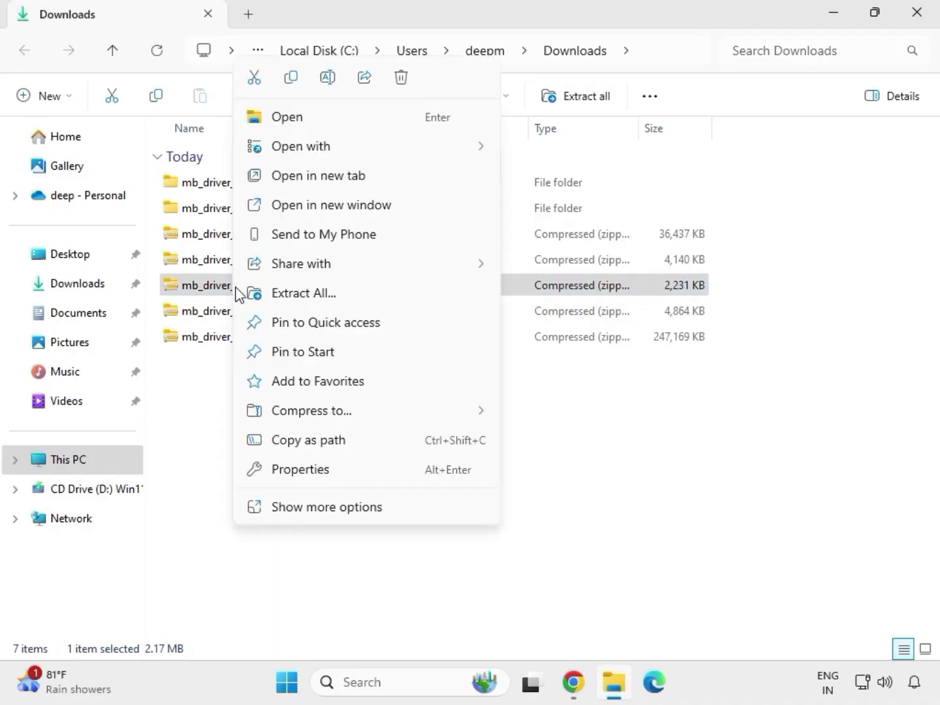
left_click(287, 295)
left_click(628, 515)
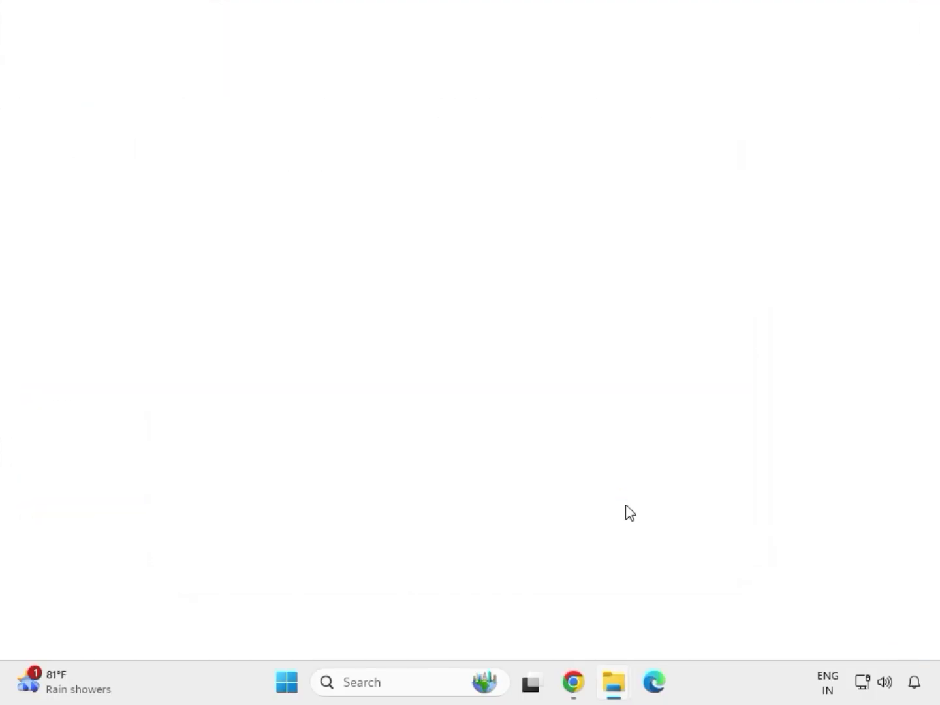
left_click(918, 13)
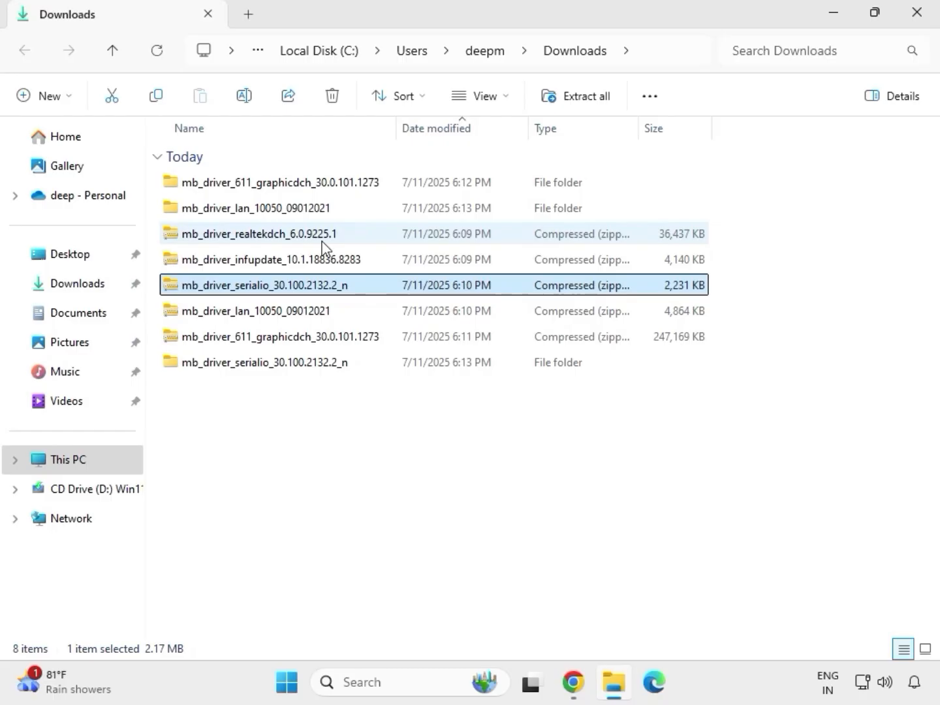
Extract the mb_driver_infupdate_10.1.18836.8283 archive into its default folder in Downloads and close the extracted folder's window.
left_click(242, 262)
right_click(243, 262)
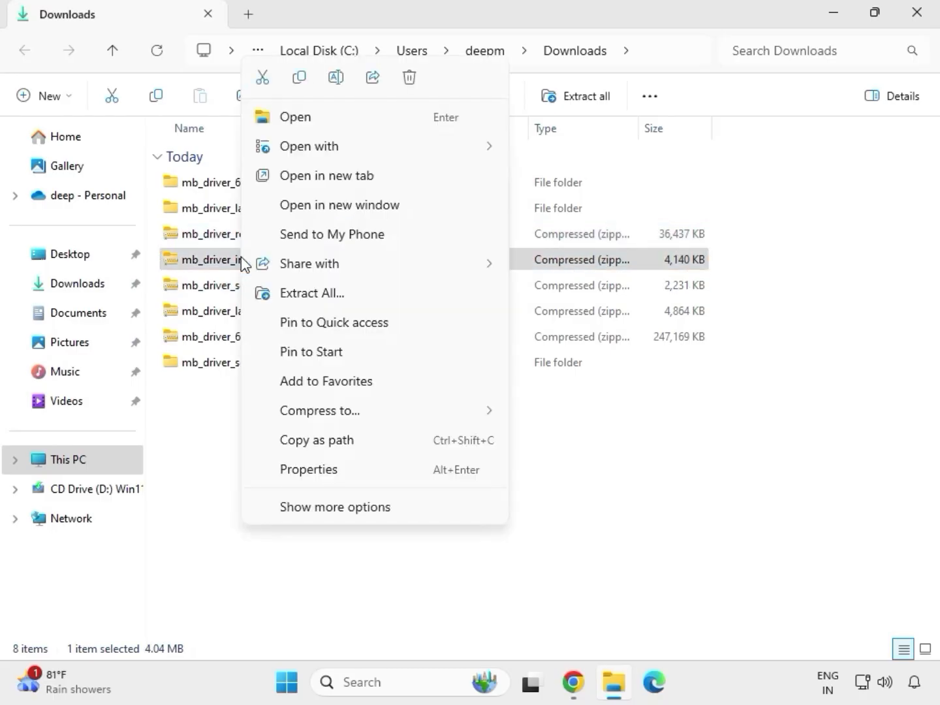
left_click(330, 293)
left_click(627, 521)
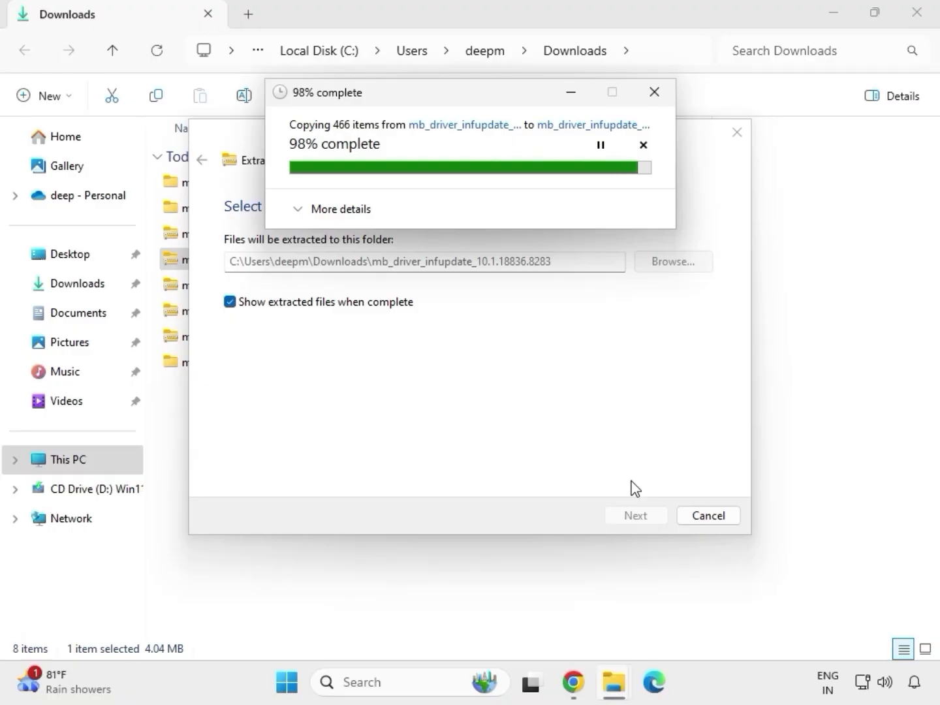
left_click(918, 16)
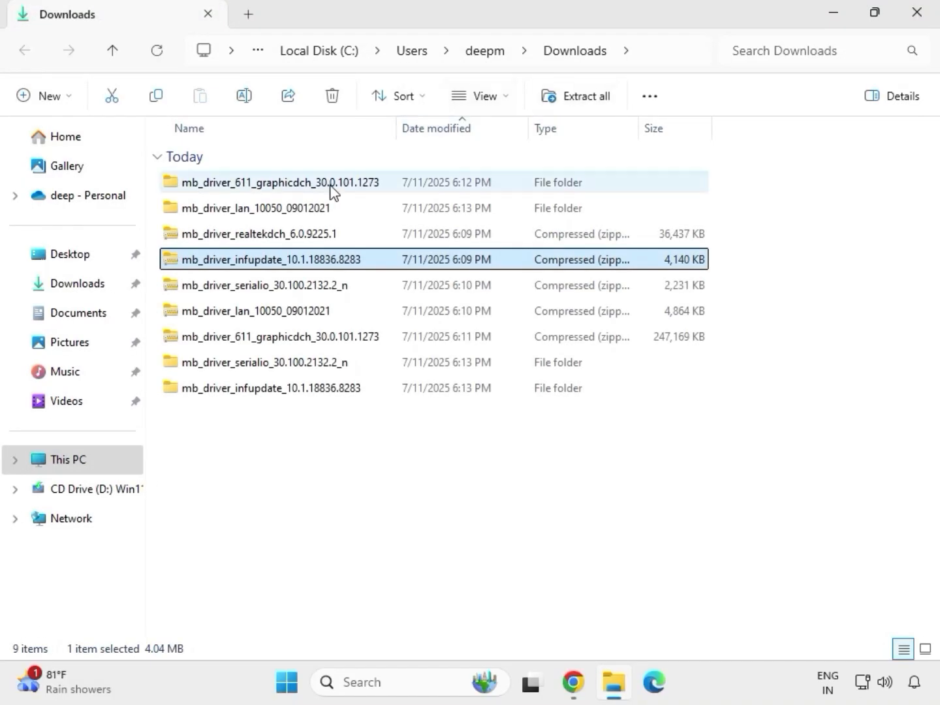
Extract the mb_driver_realtekdch_6.0.9225.1 archive into its default folder in Downloads and close the extracted folder's window.
left_click(253, 236)
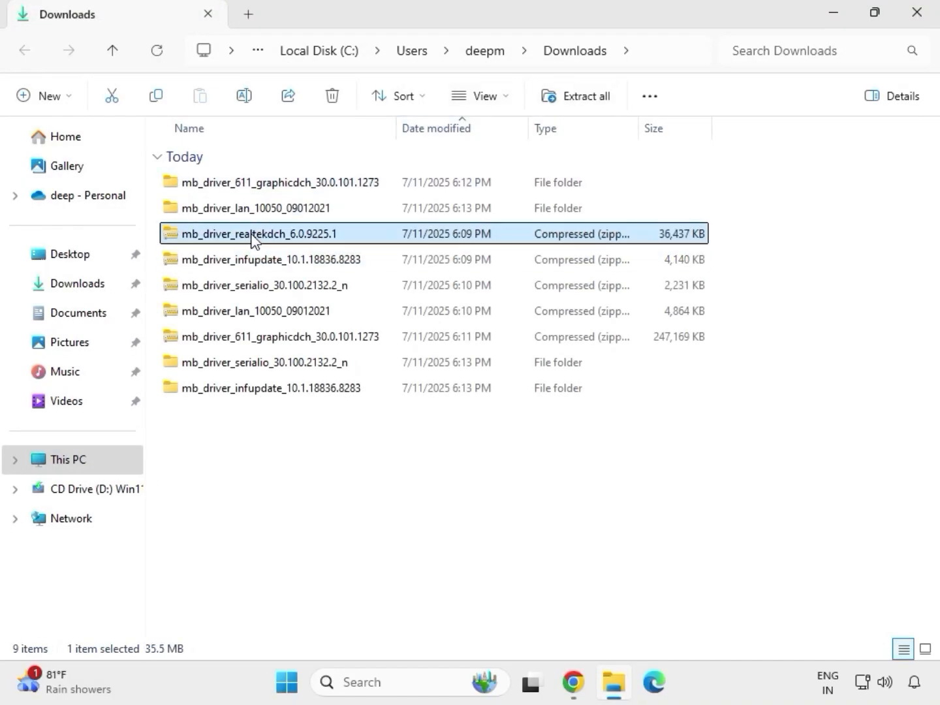
right_click(255, 238)
left_click(309, 296)
left_click(612, 514)
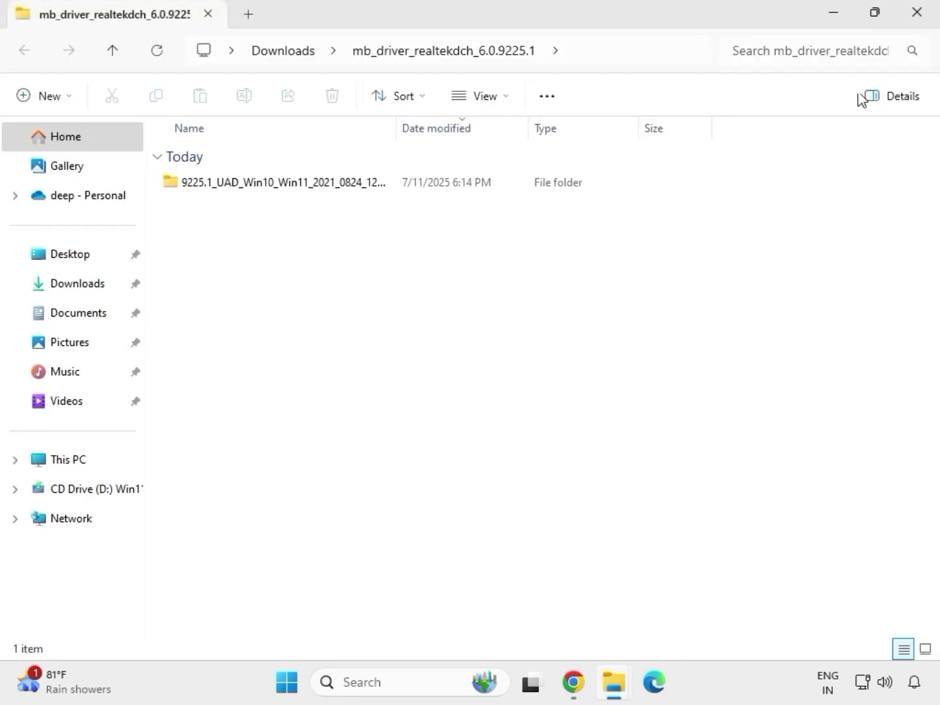
left_click(919, 15)
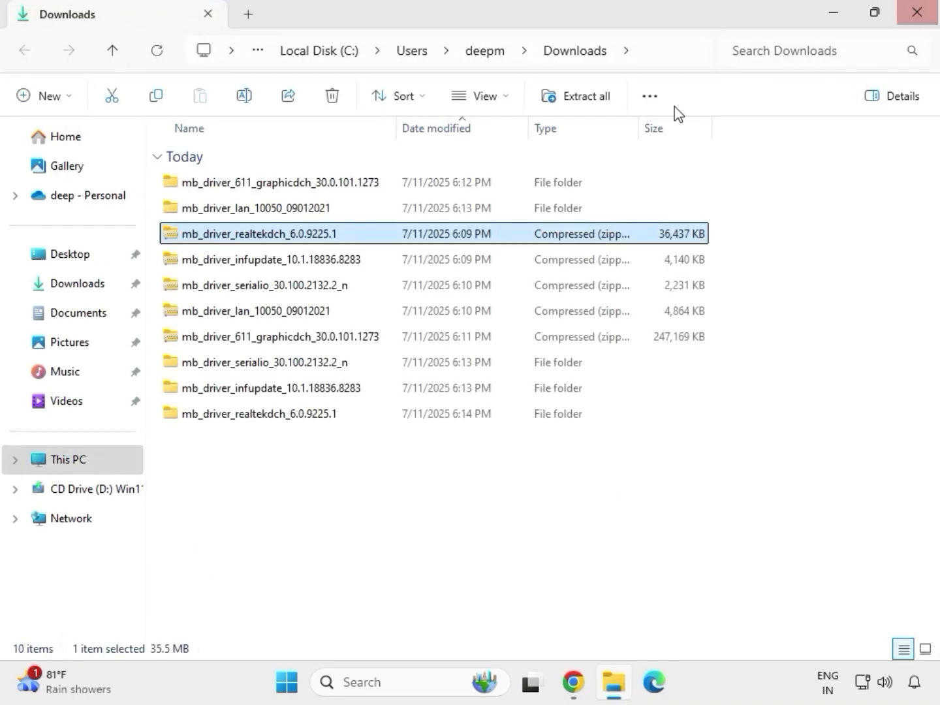
Refresh the Downloads folder listing so the extracted driver folders are sorted in with the rest.
left_click(447, 525)
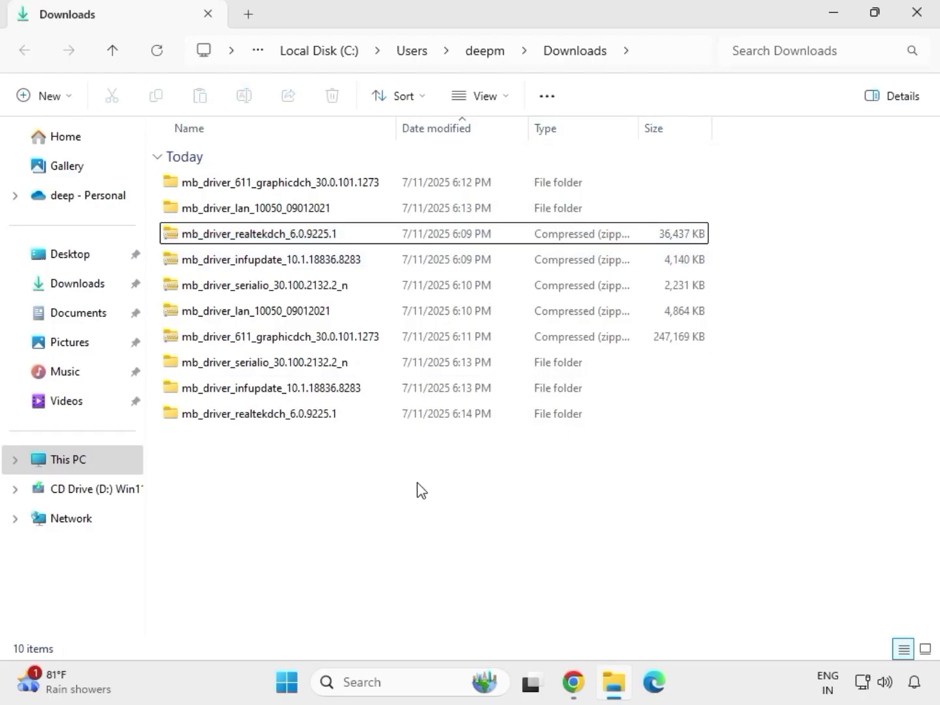
right_click(394, 481)
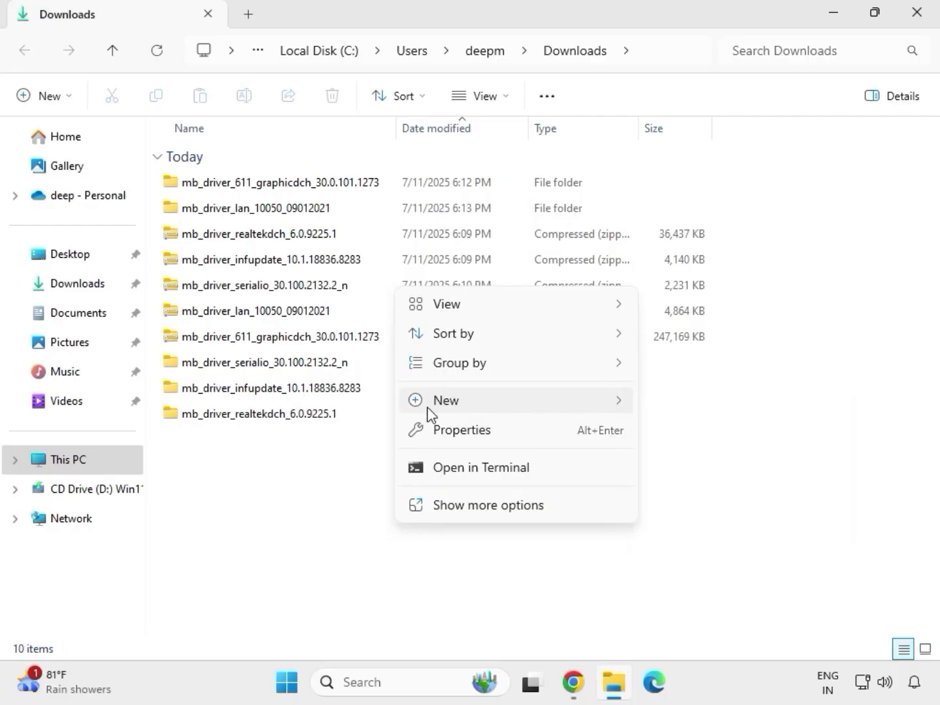
left_click(374, 466)
right_click(373, 460)
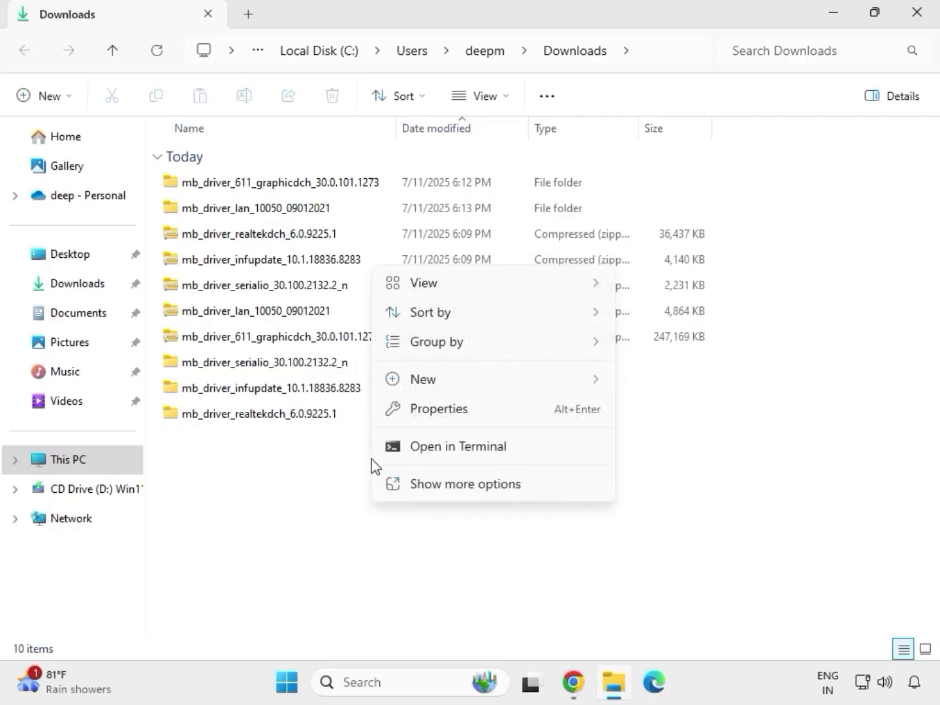
left_click(426, 480)
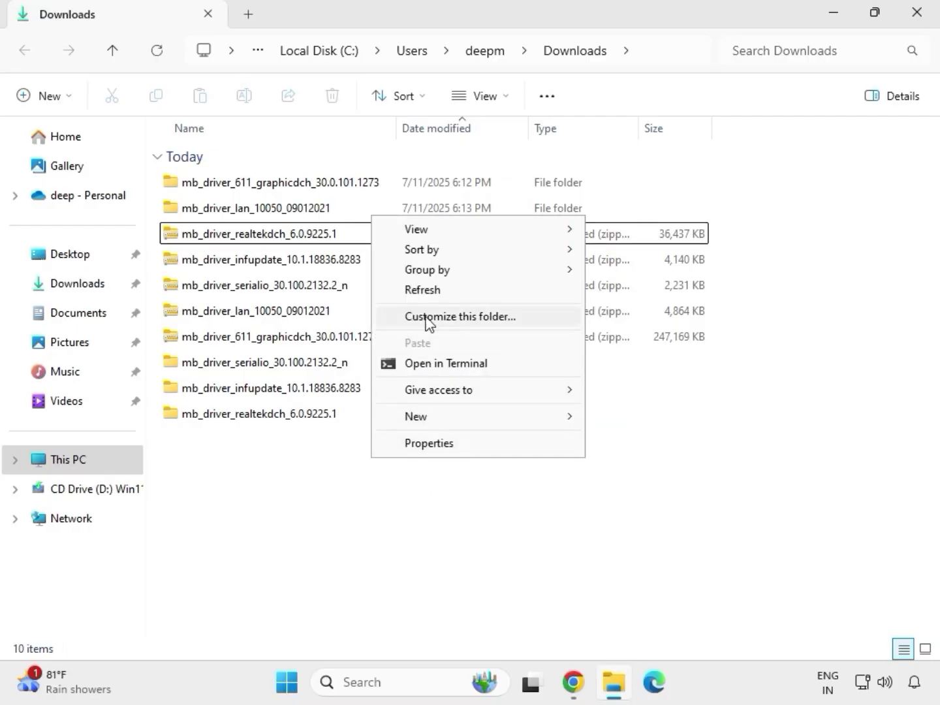
left_click(432, 292)
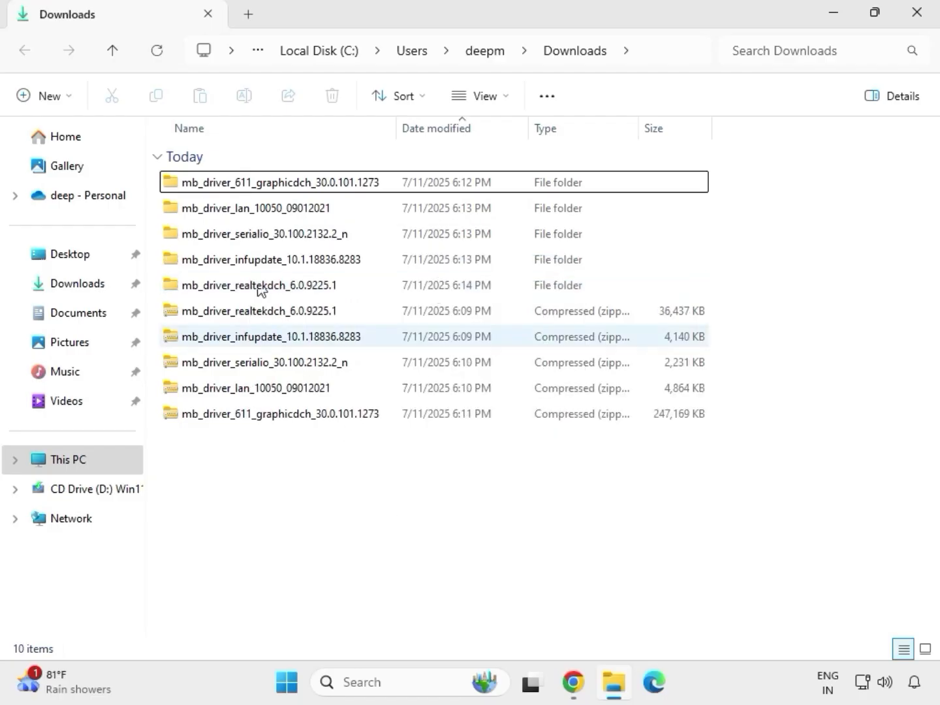
Run the mb_driver_611_graphicdch_30.0.101.1273 installer from its extracted folder as administrator, allow it to make changes, and close the folder window.
left_click_drag(723, 294, 275, 189)
left_click(317, 189)
double_click(299, 190)
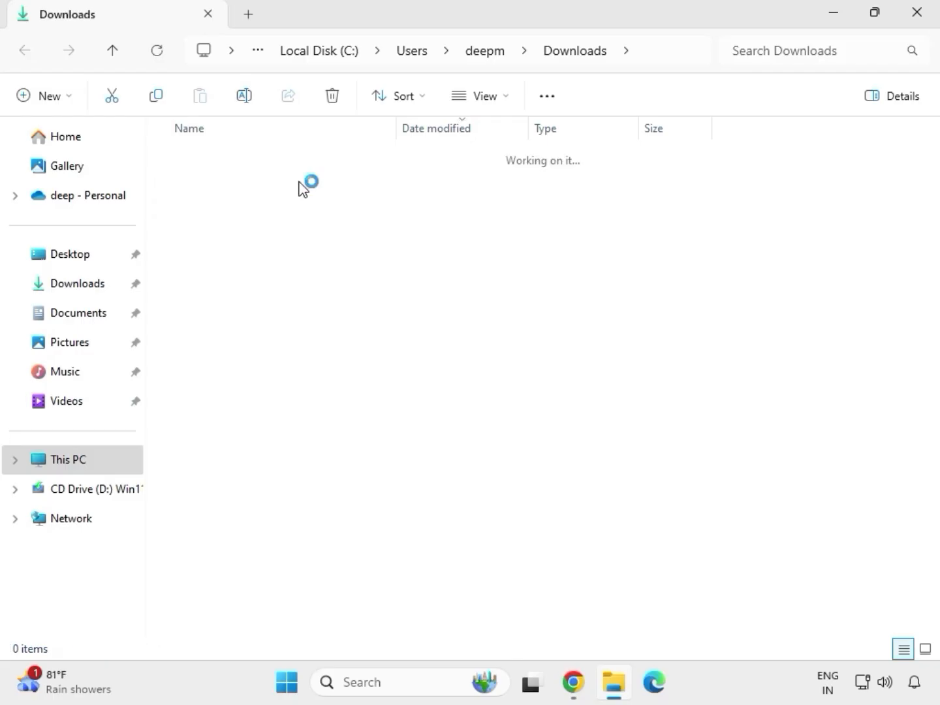
left_click(262, 186)
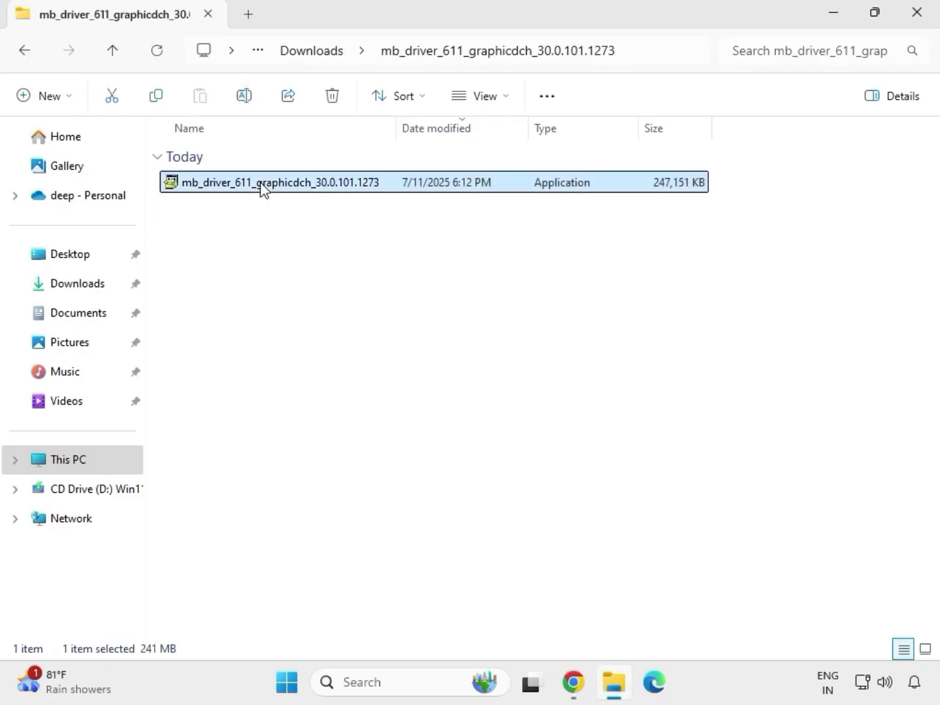
right_click(261, 186)
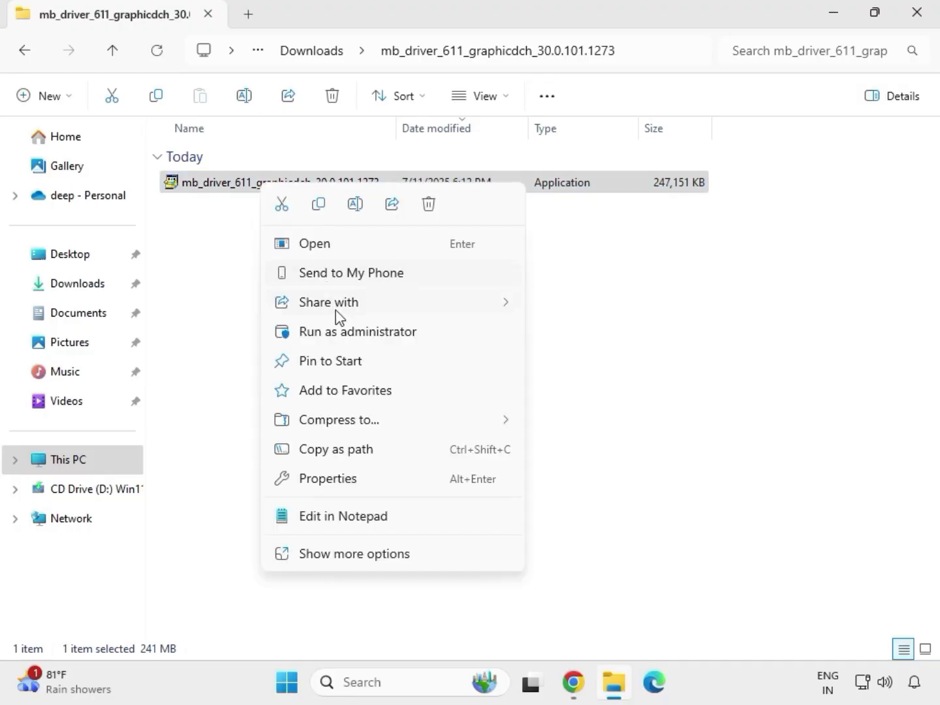
left_click(345, 333)
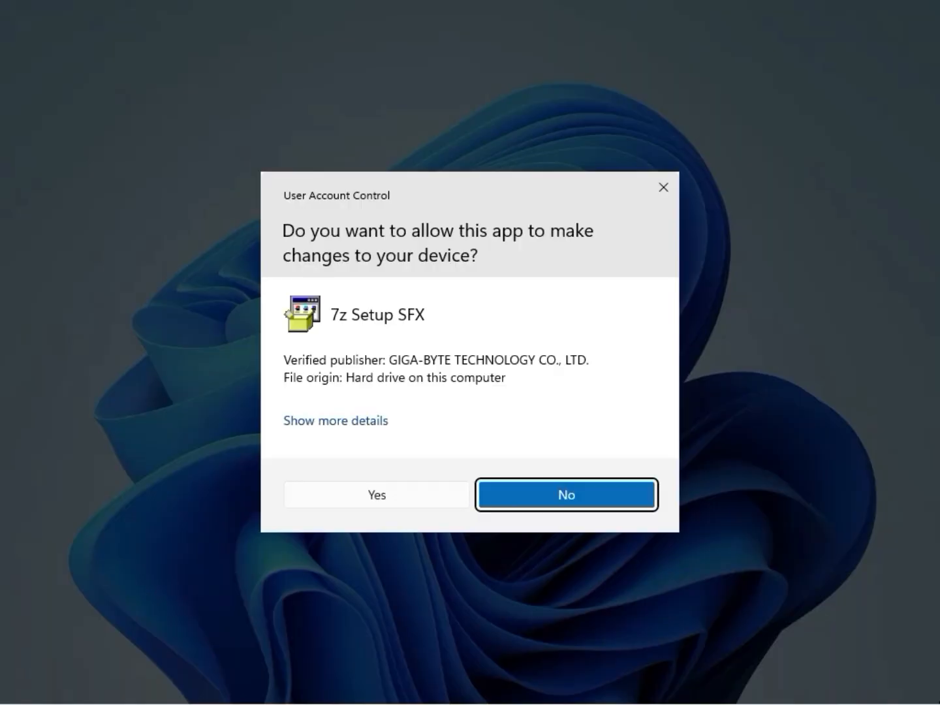
left_click(393, 496)
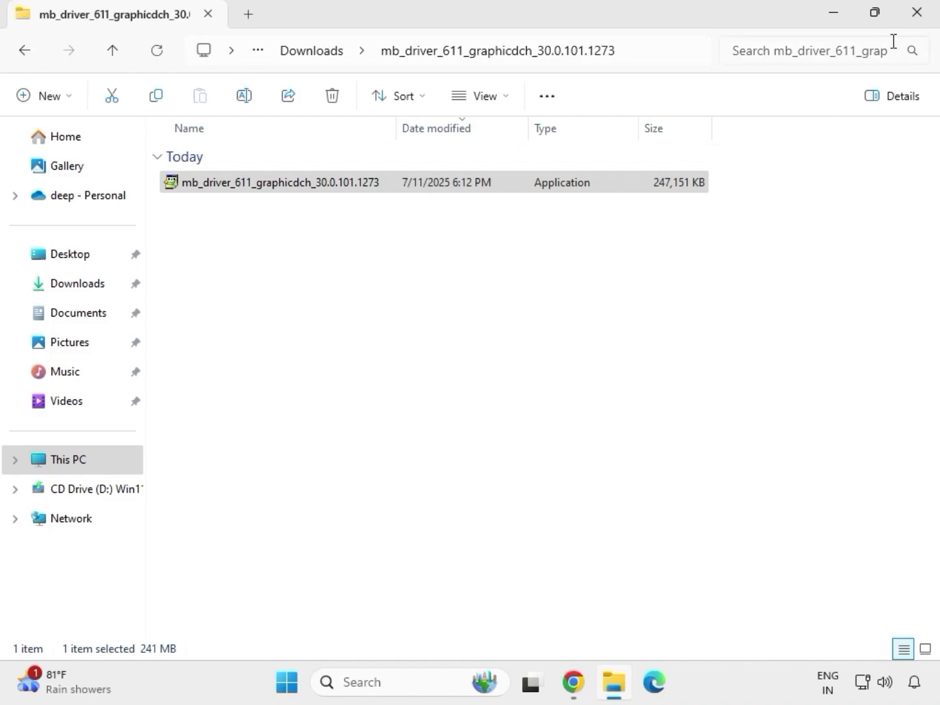
left_click(927, 23)
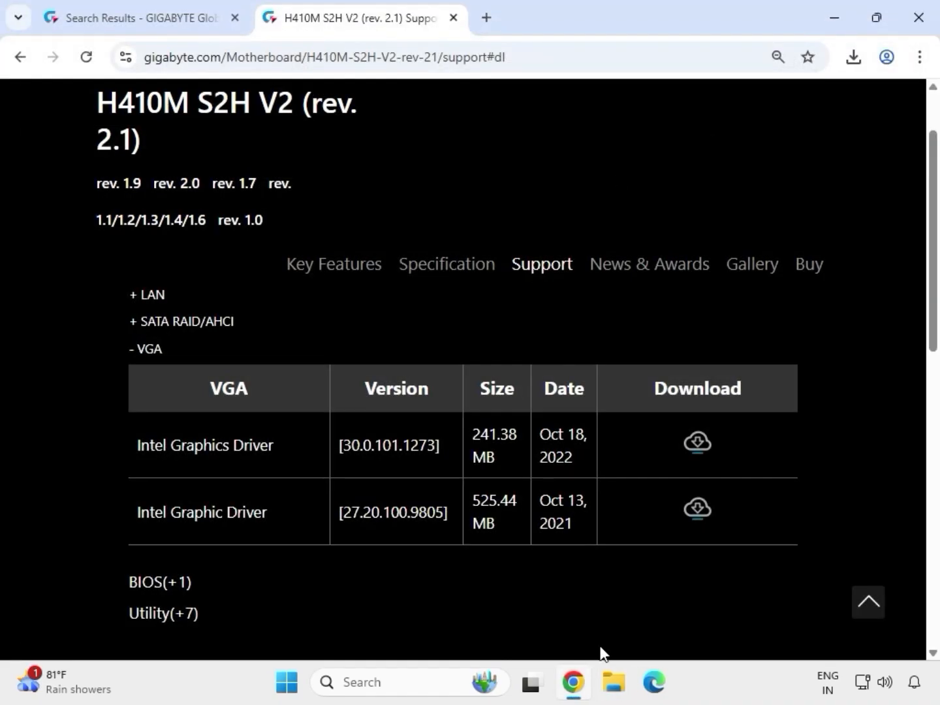
Open the Downloads folder and run Install_Win10_10050_09012021 from the extracted mb_driver_lan_10050_09012021 folder, allowing it to make changes.
left_click(616, 689)
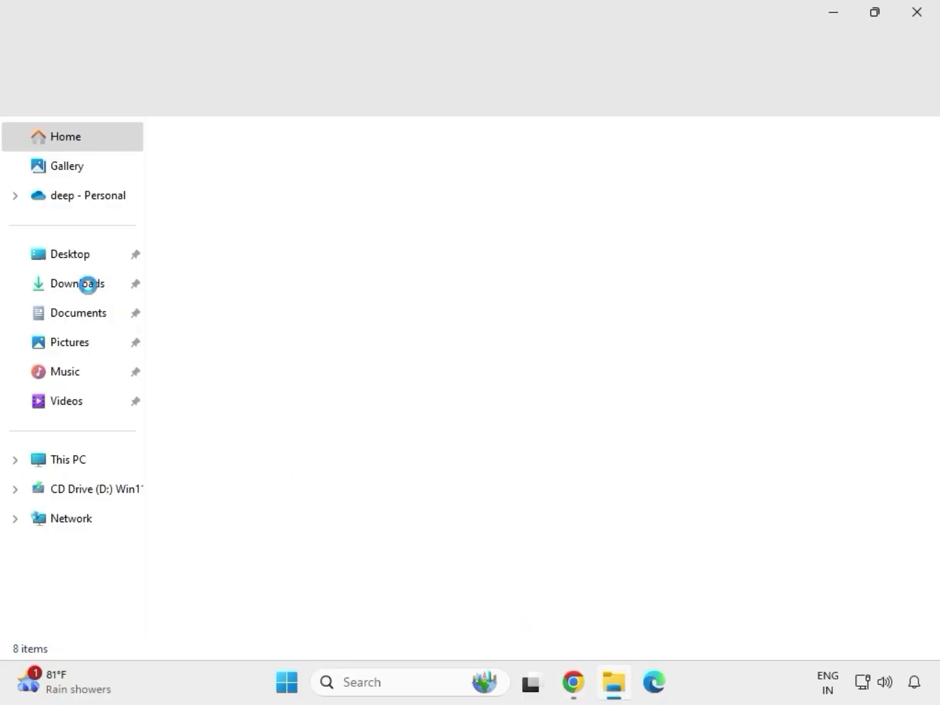
left_click(103, 290)
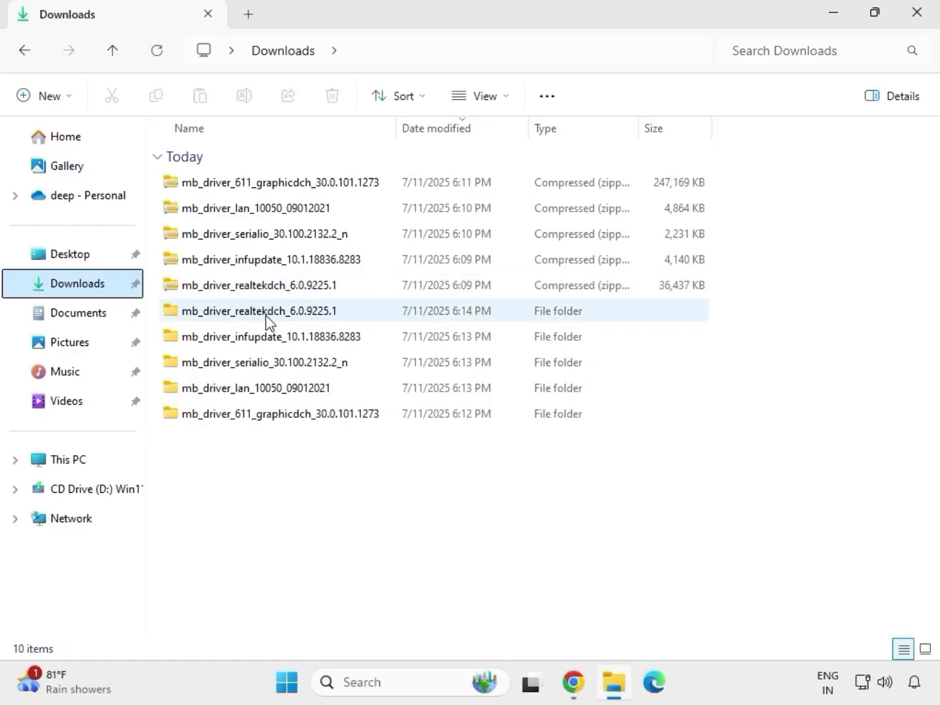
left_click(267, 315)
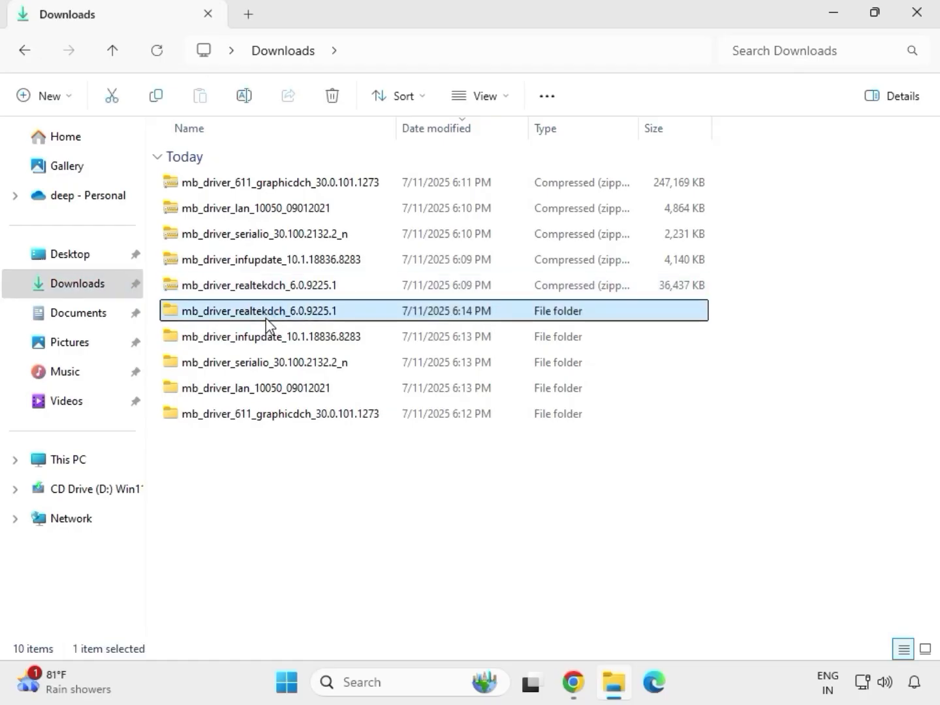
left_click(305, 418)
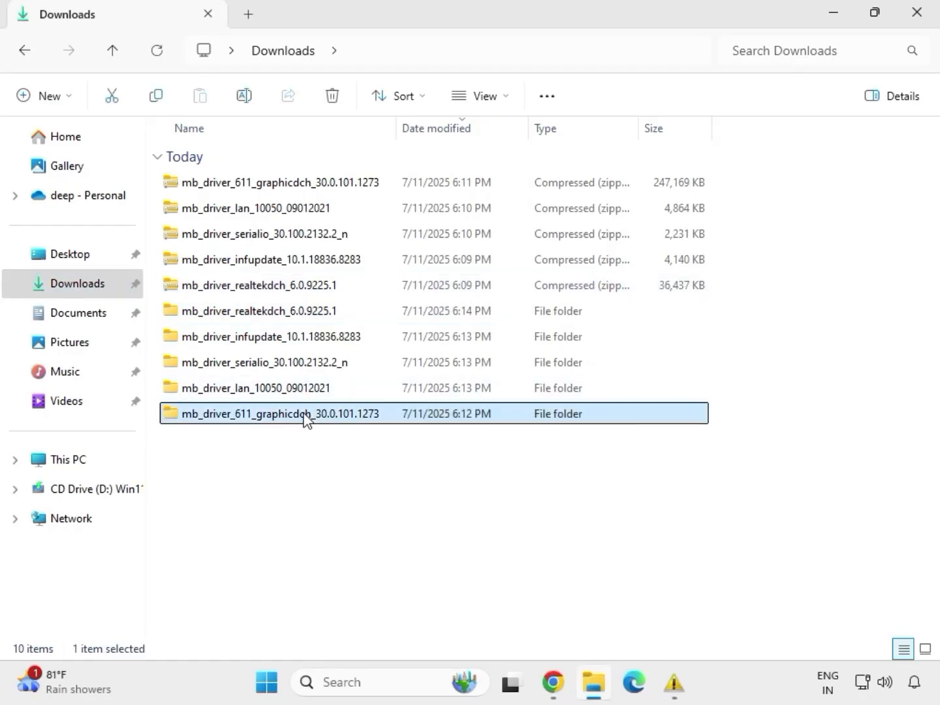
left_click(294, 393)
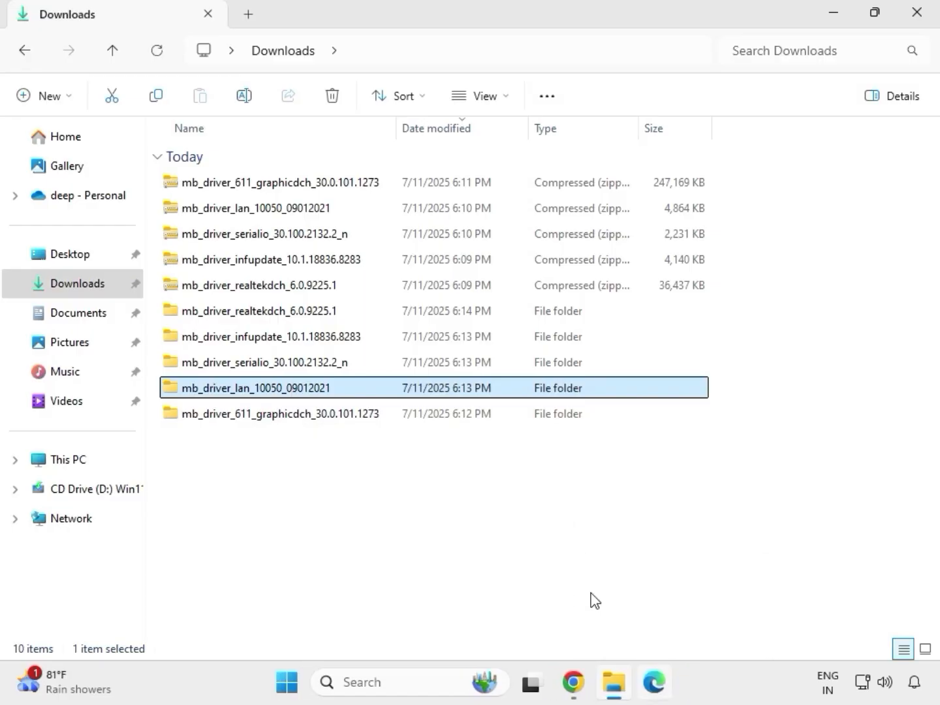
double_click(293, 389)
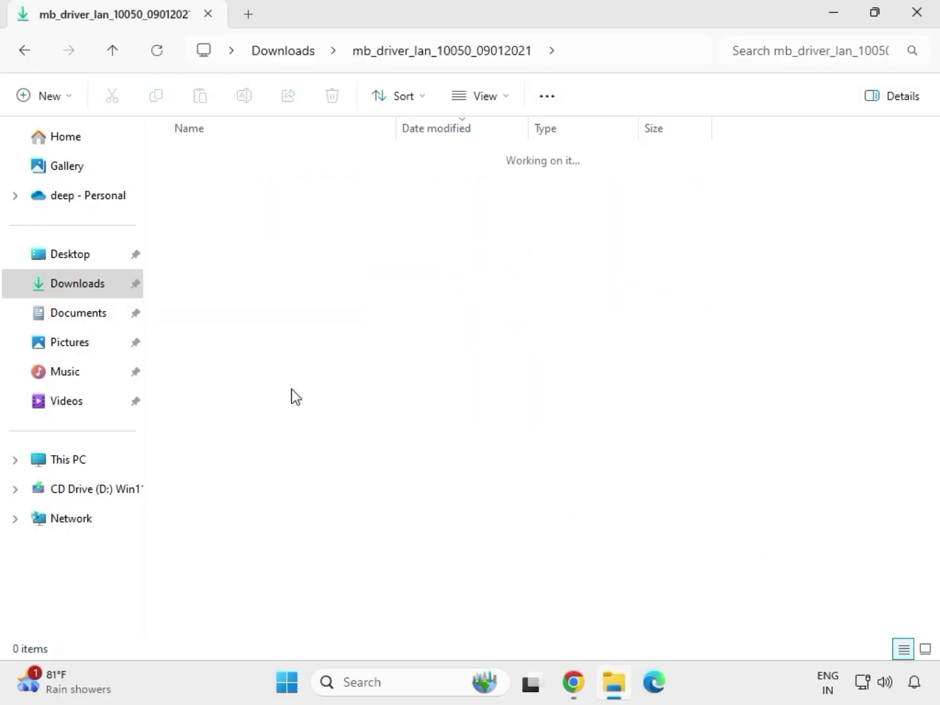
left_click(234, 187)
double_click(234, 187)
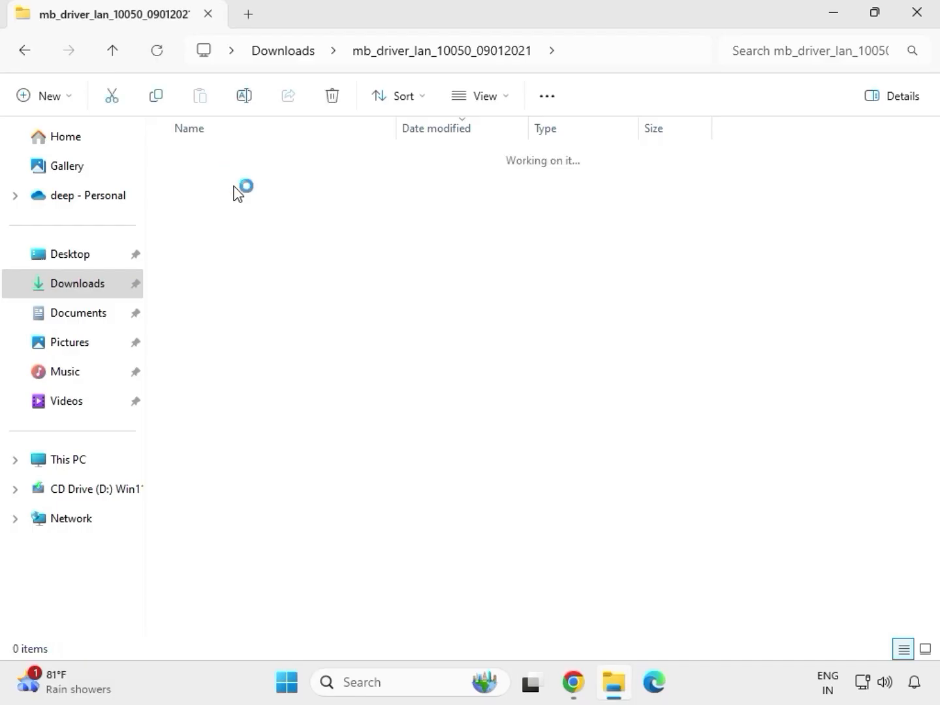
double_click(235, 189)
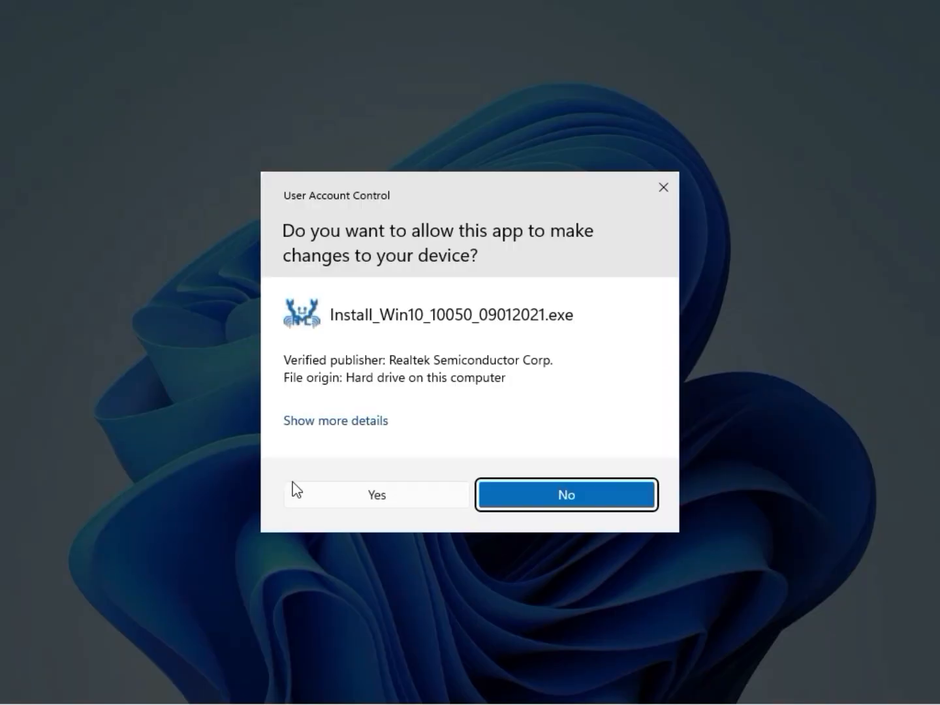
left_click(366, 494)
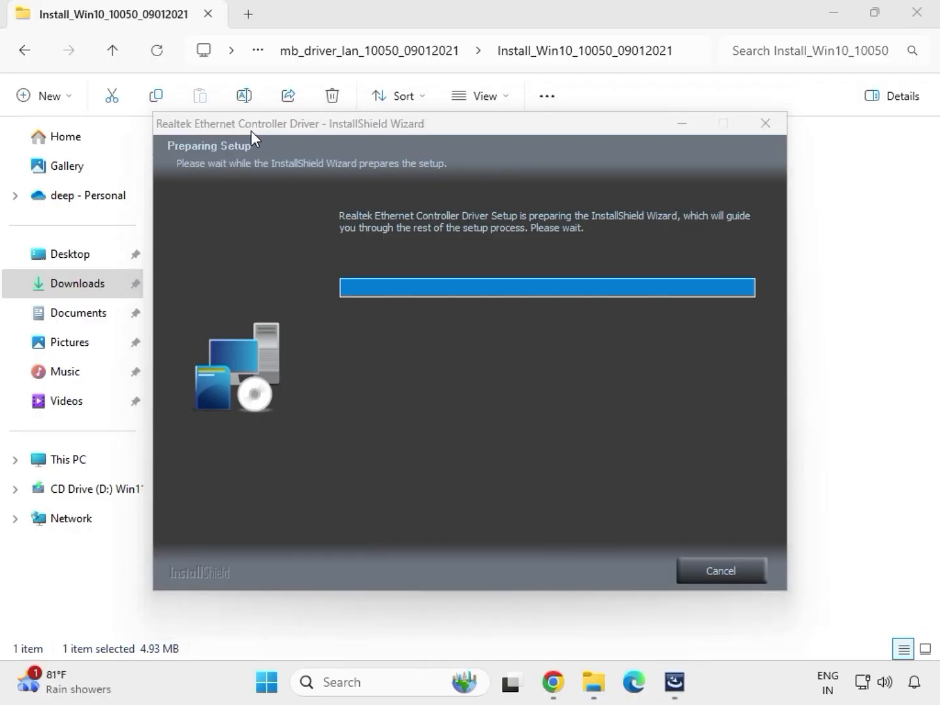
Repair the Realtek Ethernet Controller Driver through its setup wizard, finish the wizard and return to the Downloads folder.
left_click(601, 572)
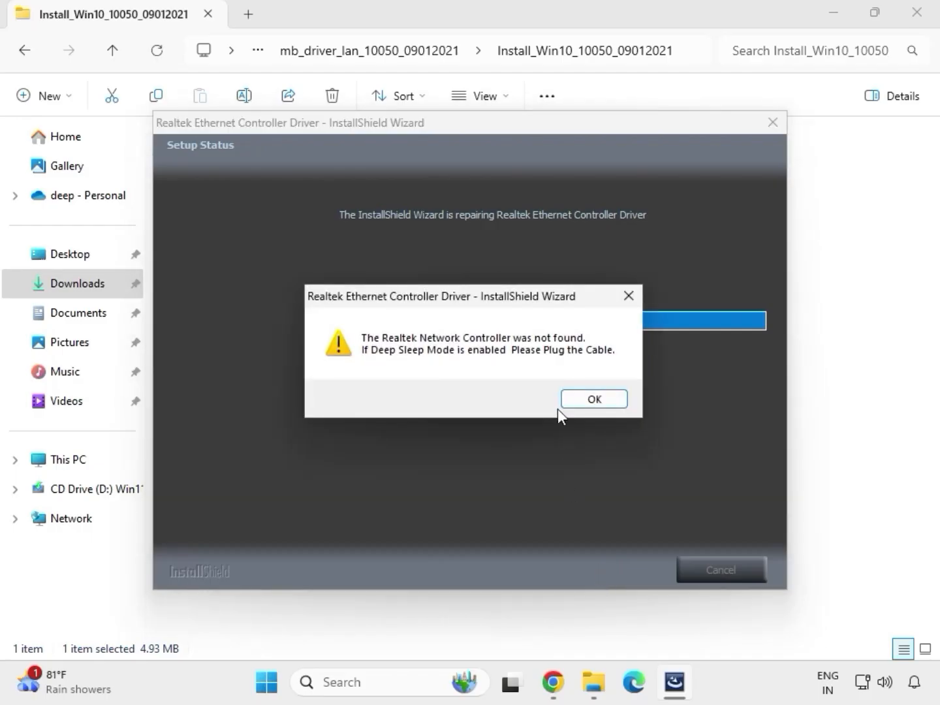
left_click(574, 396)
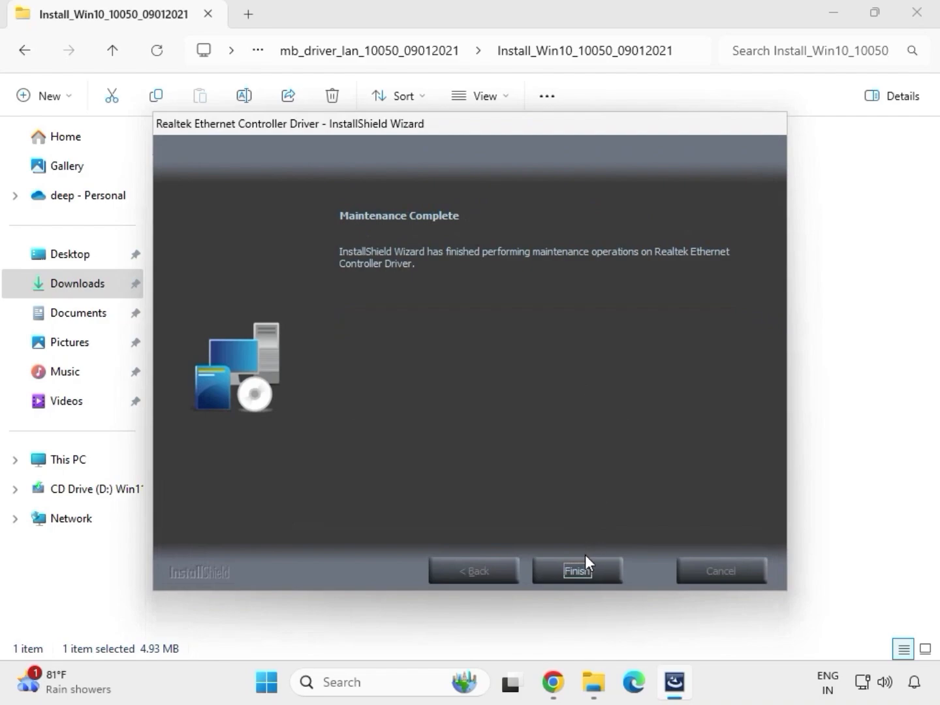
left_click(584, 560)
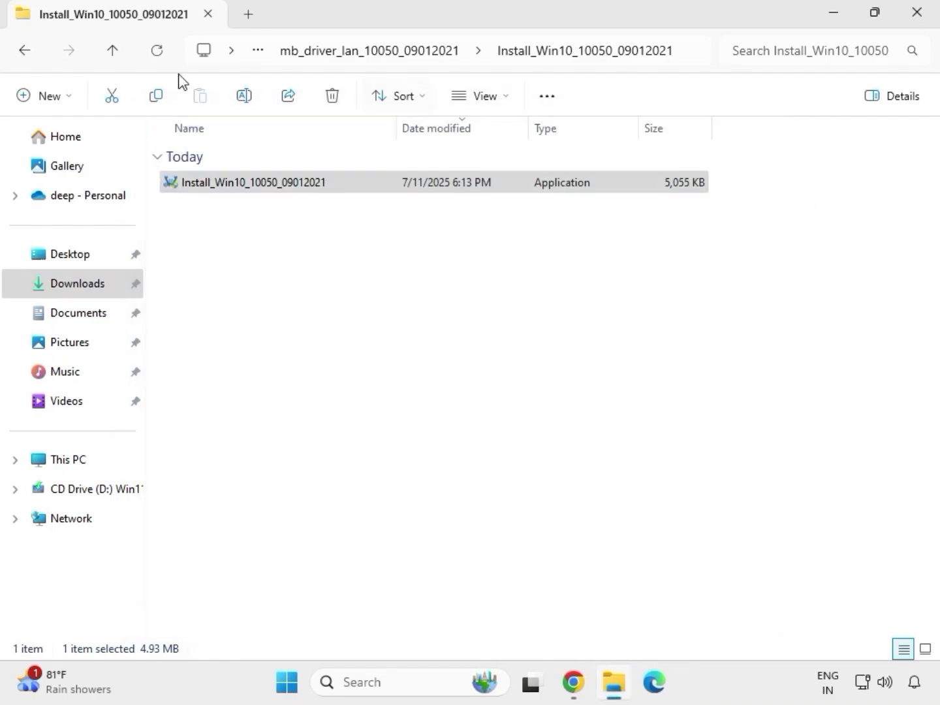
left_click(27, 56)
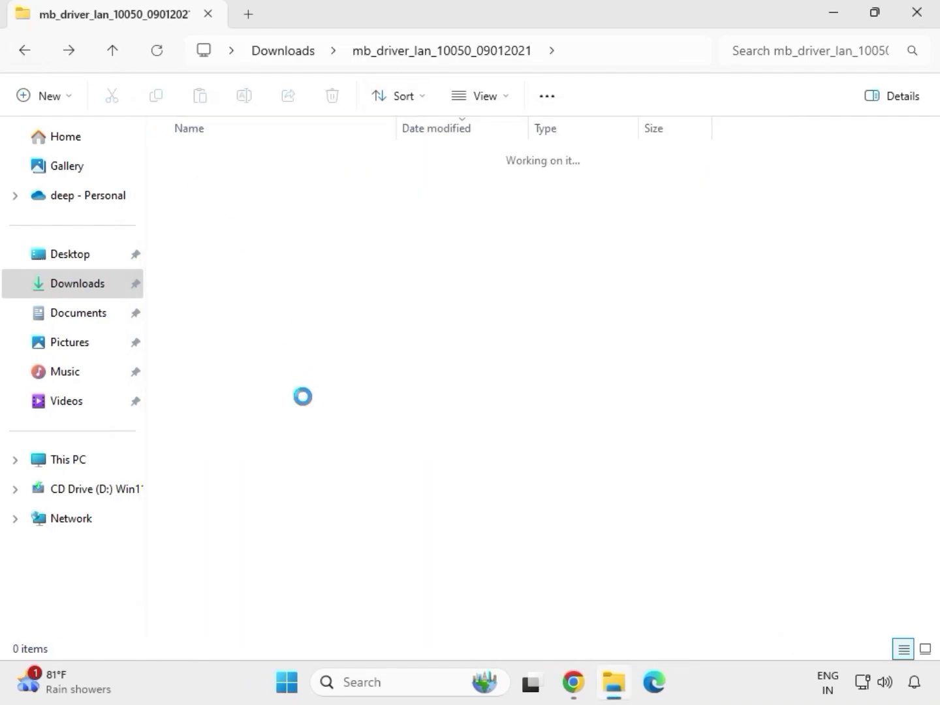
left_click(20, 54)
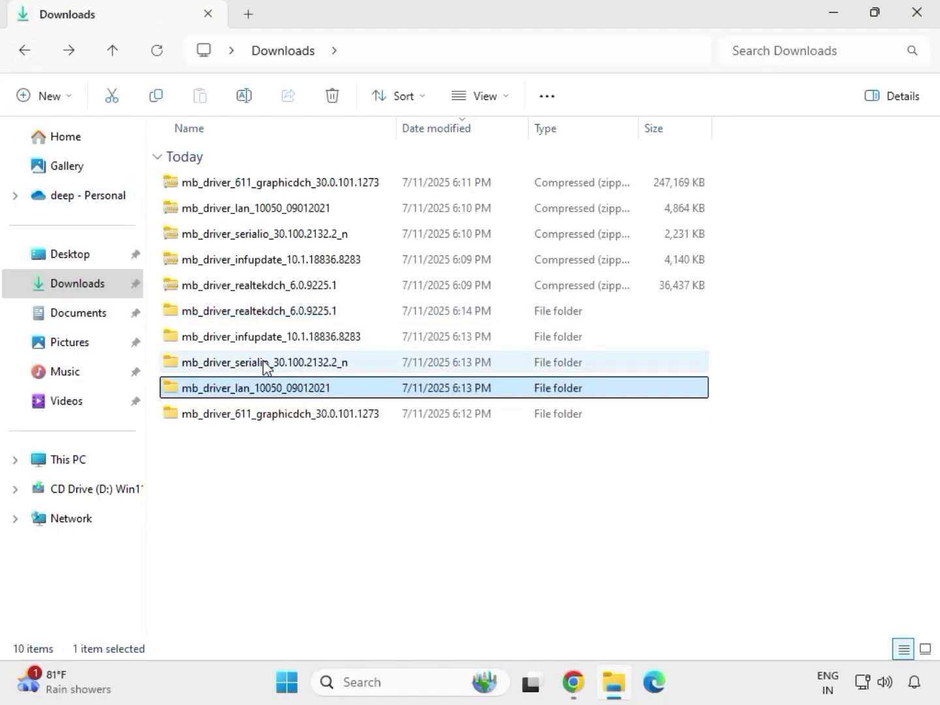
Try to install the Intel Serial IO driver by running SetupSerialIO as administrator from the mb_driver_serialio_30.100.2132.2_n folder, and return to Downloads.
double_click(265, 364)
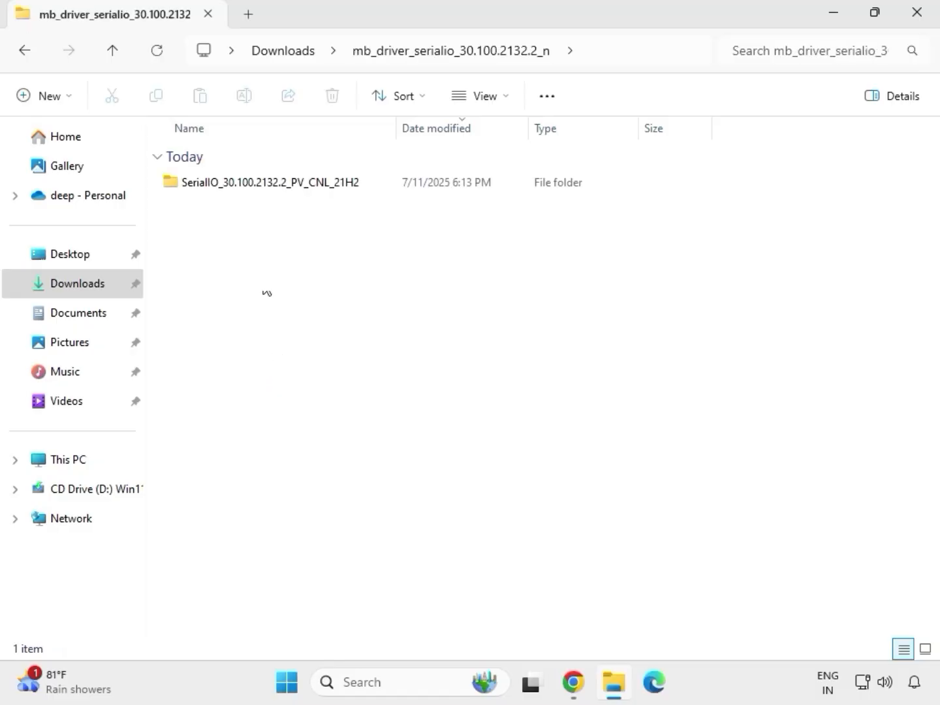
left_click(281, 186)
double_click(281, 185)
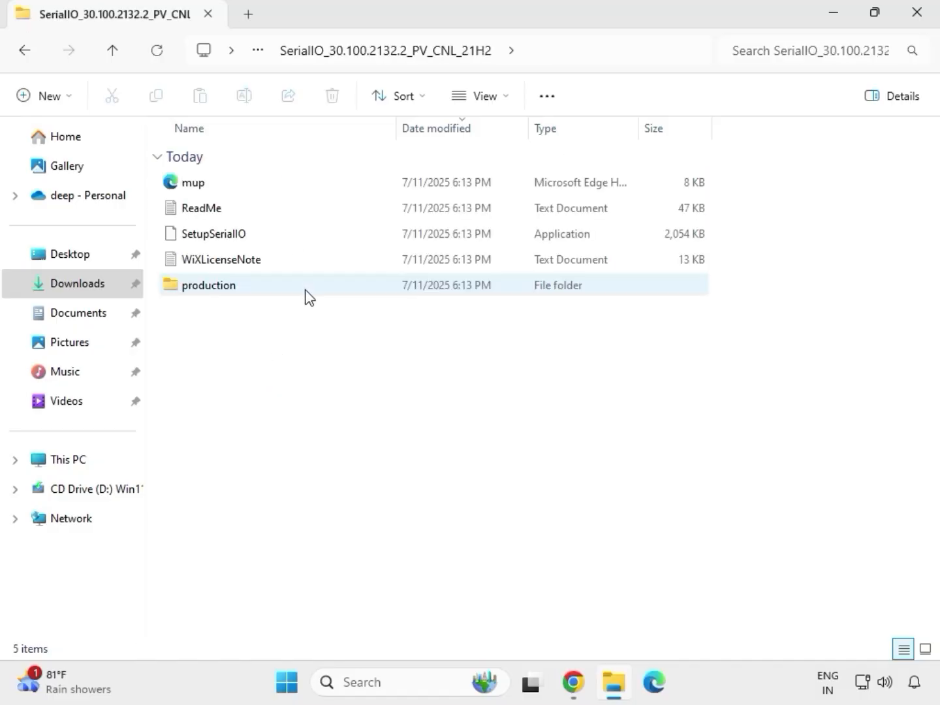
left_click(238, 238)
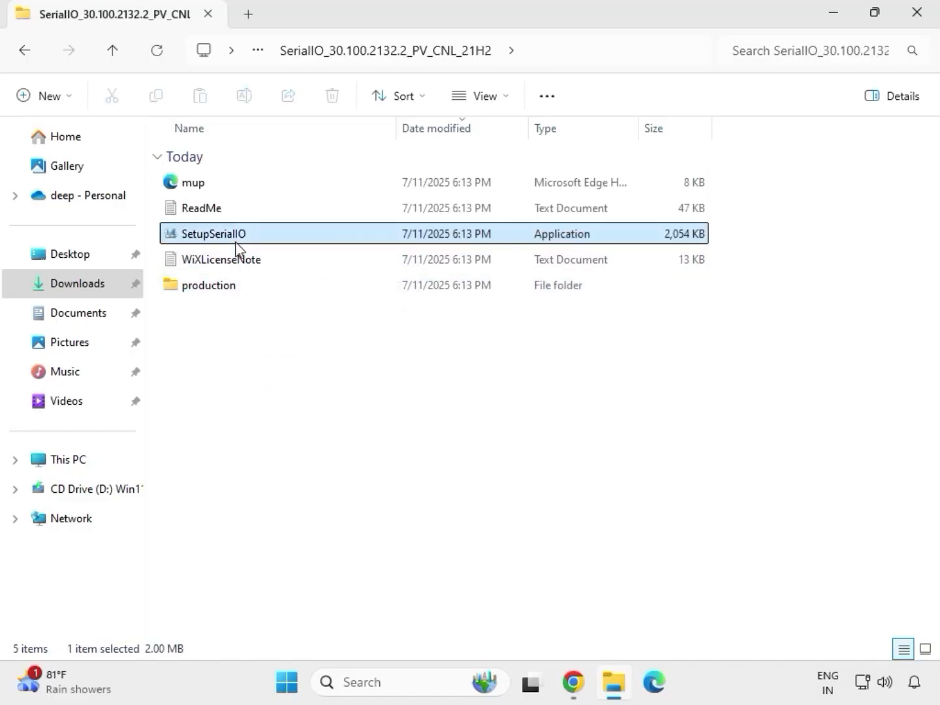
right_click(238, 239)
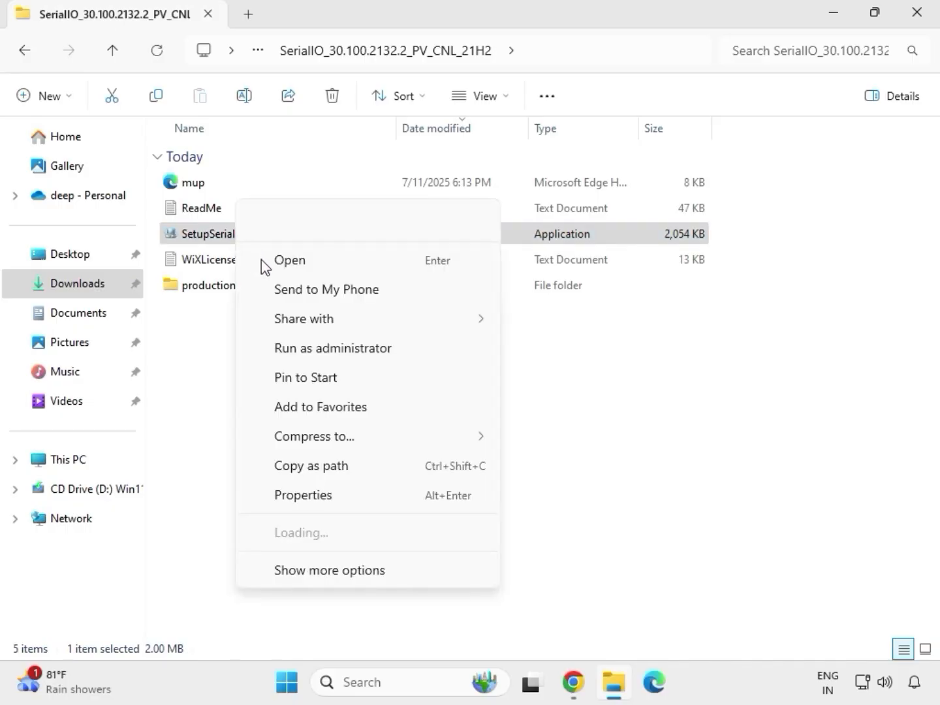
left_click(326, 349)
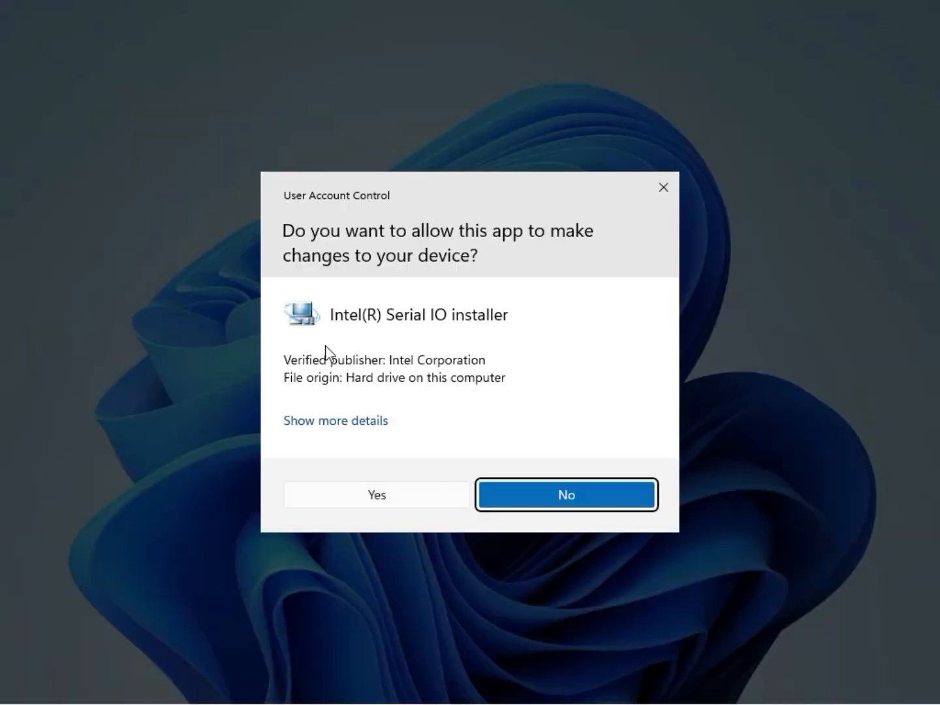
left_click(370, 496)
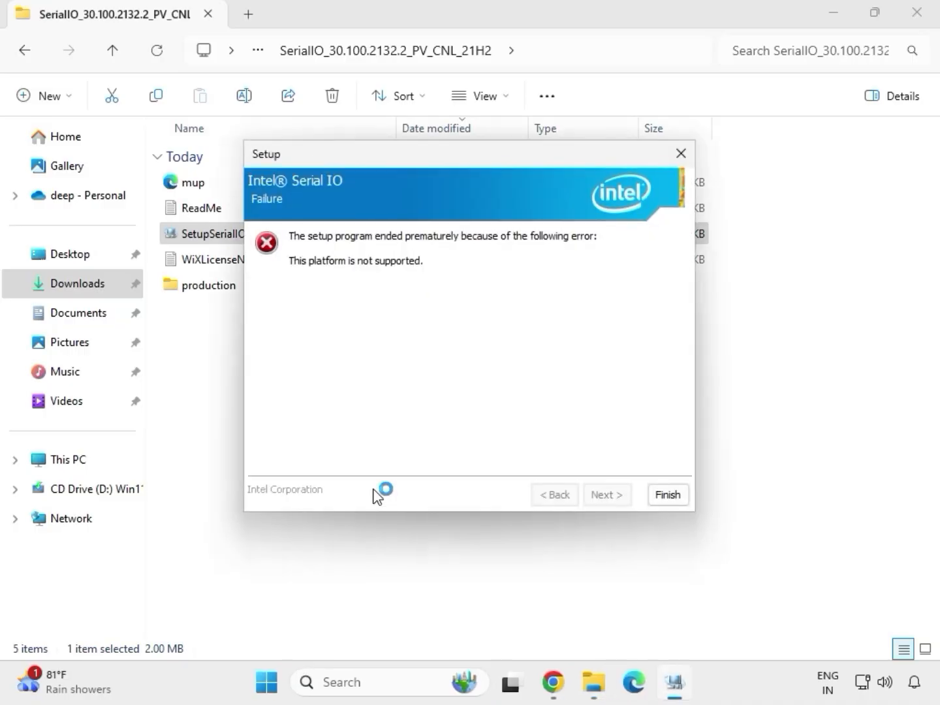
left_click(669, 498)
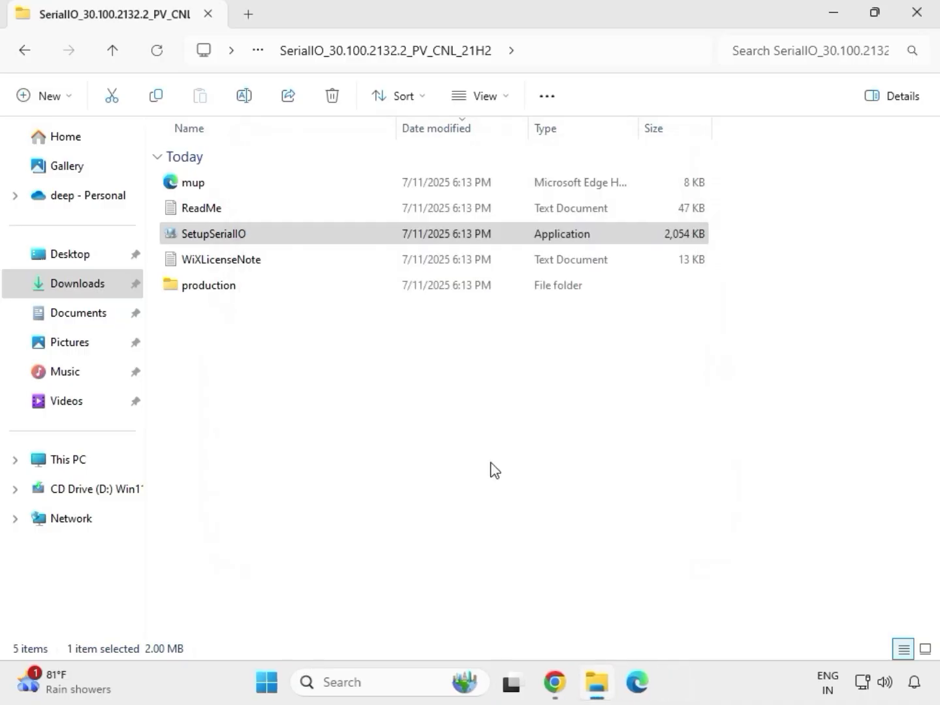
left_click(25, 51)
left_click(26, 52)
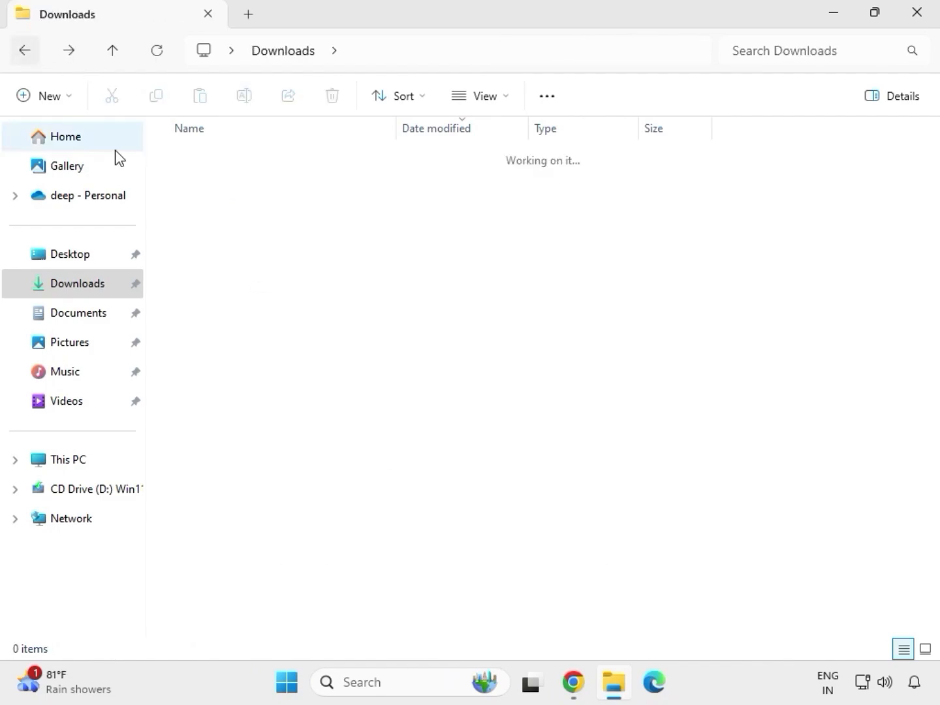
Run SetupChipset as administrator from the Chipset-10.1.18836.8283-Public-MUP folder inside mb_driver_infupdate_10.1.18836.8283 and allow it to make changes.
left_click(249, 340)
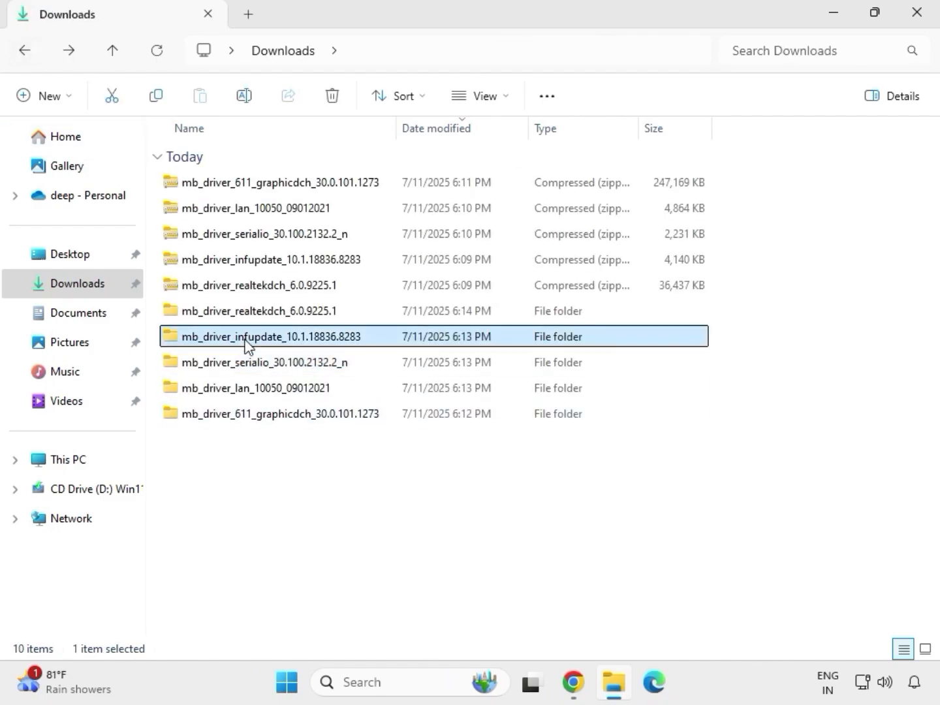
double_click(247, 344)
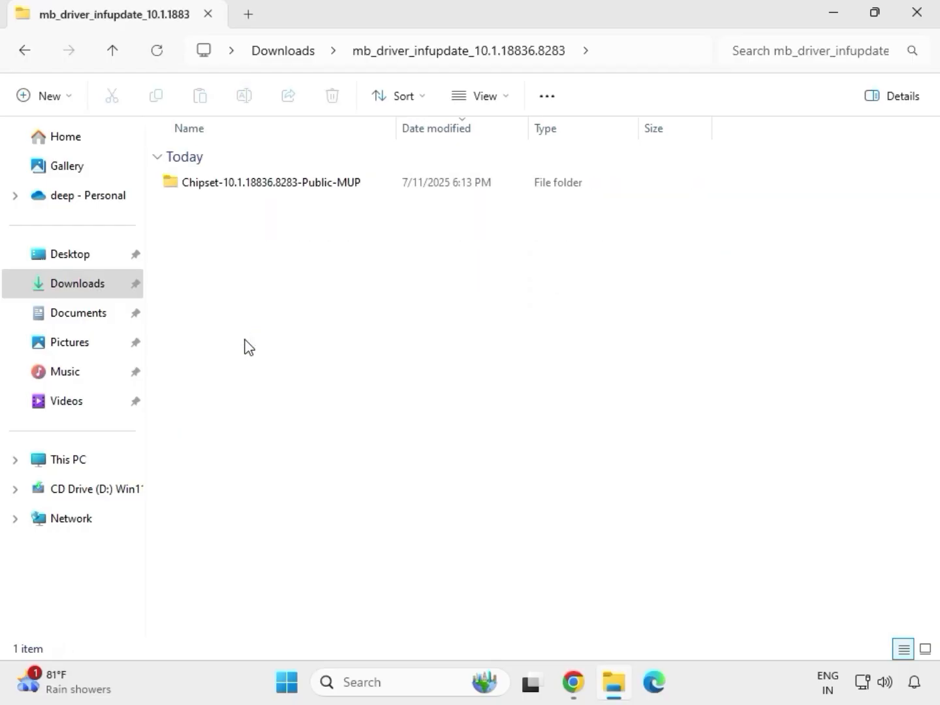
left_click(249, 186)
double_click(249, 187)
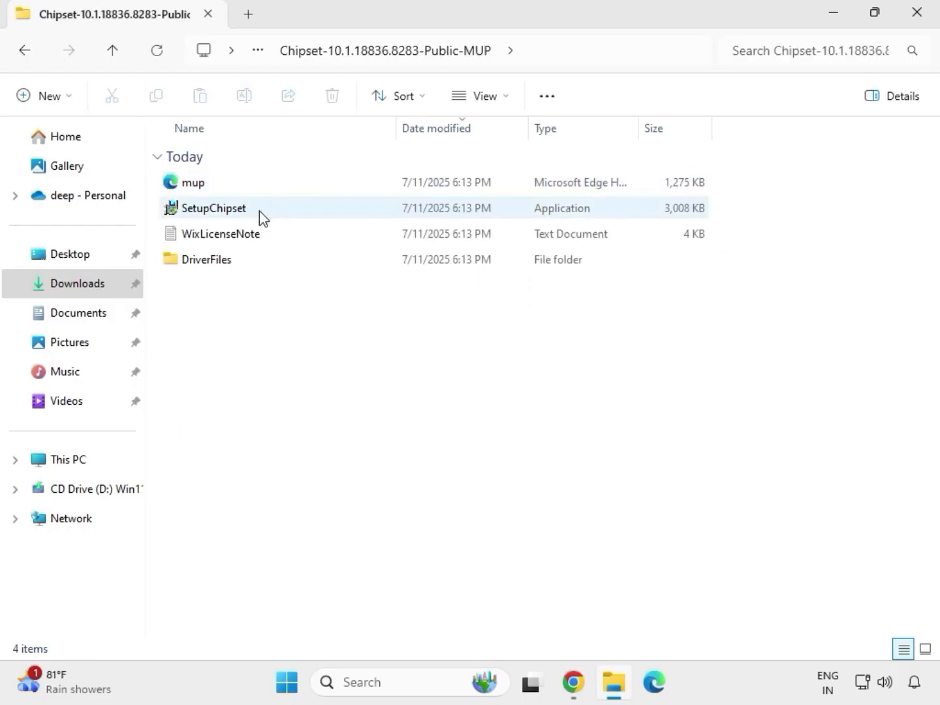
left_click(268, 213)
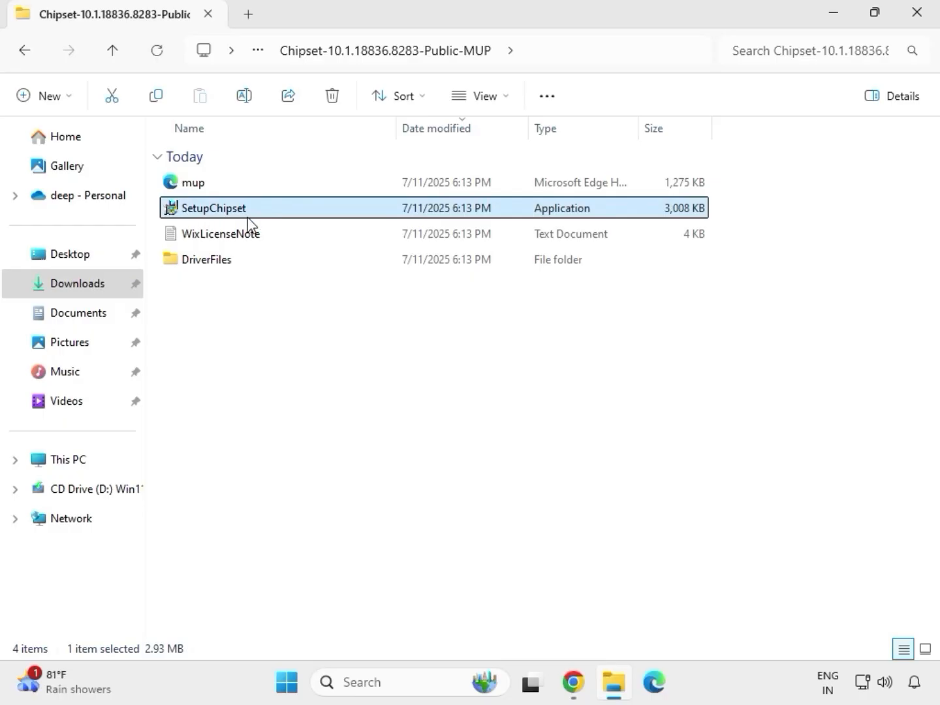
right_click(260, 217)
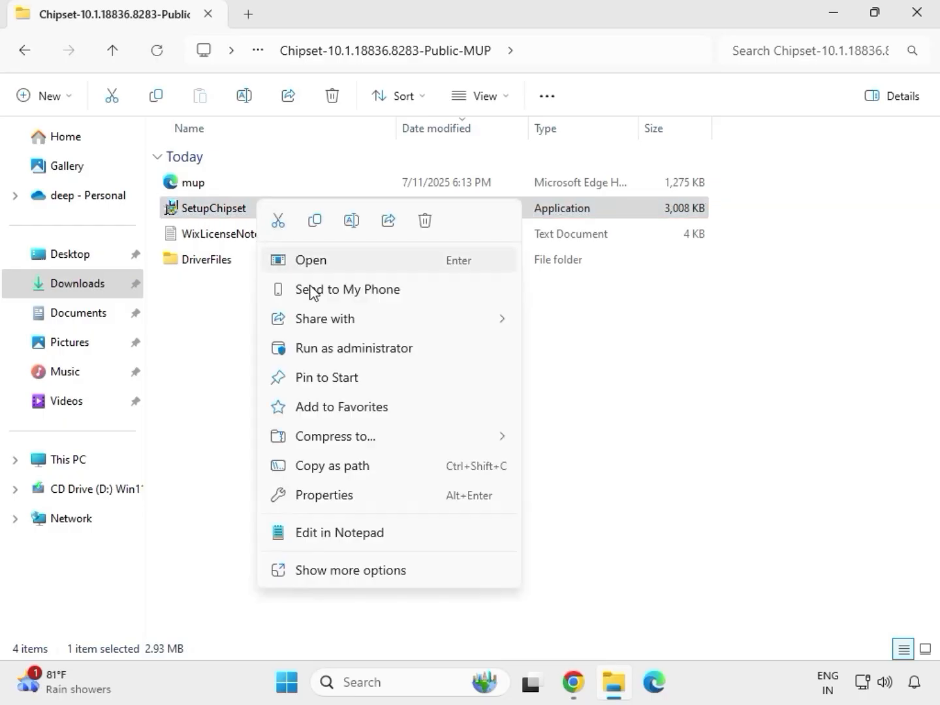
left_click(331, 348)
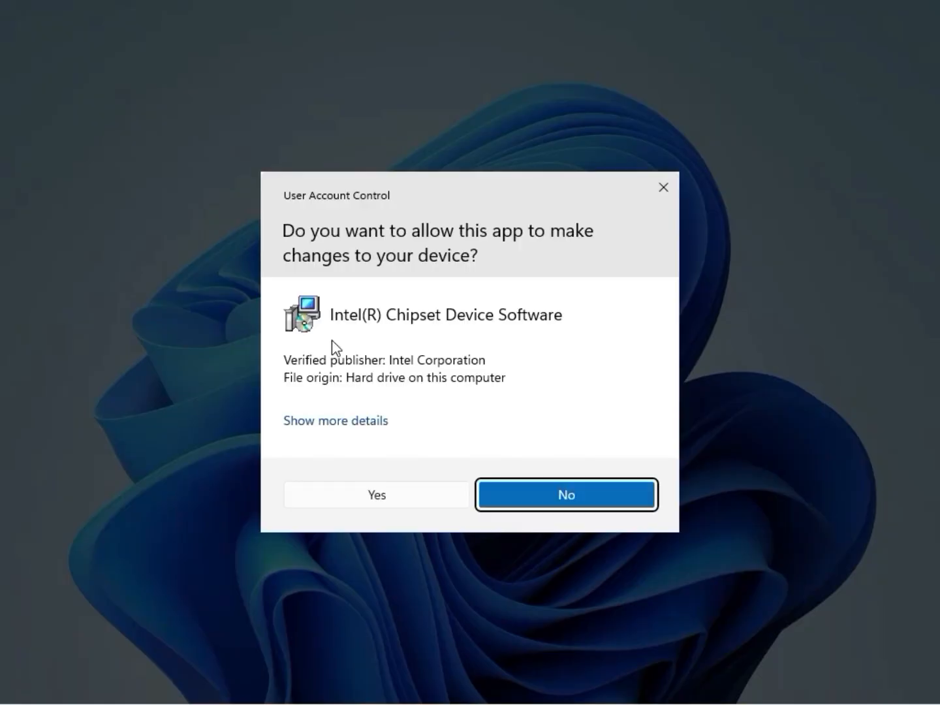
left_click(375, 505)
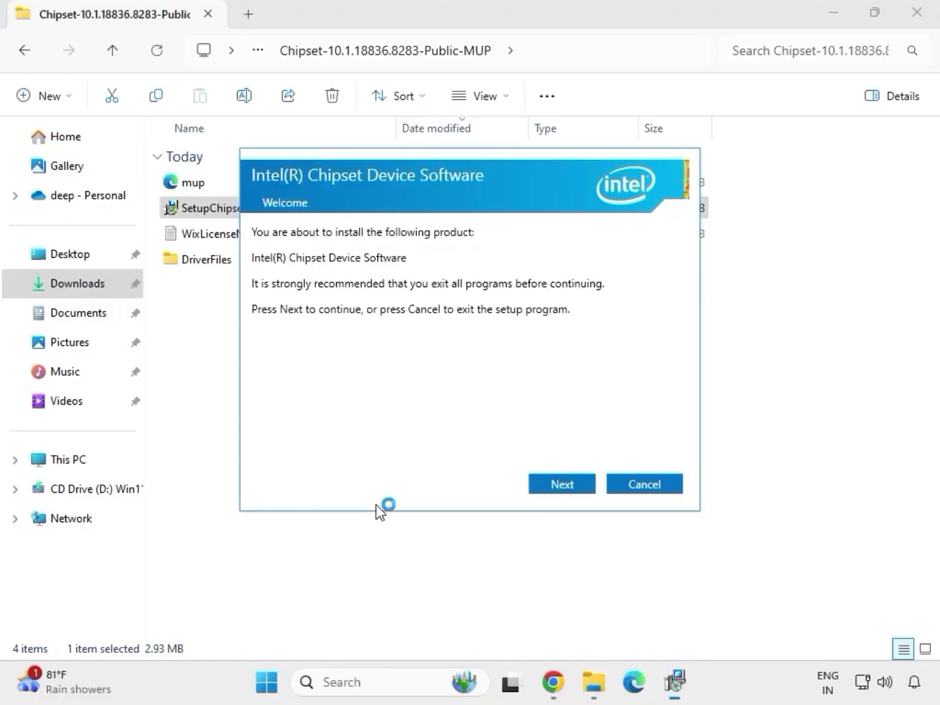
Try to install the Intel Chipset Device Software, accepting its license agreement, and return to the Downloads folder after closing the setup.
left_click(550, 488)
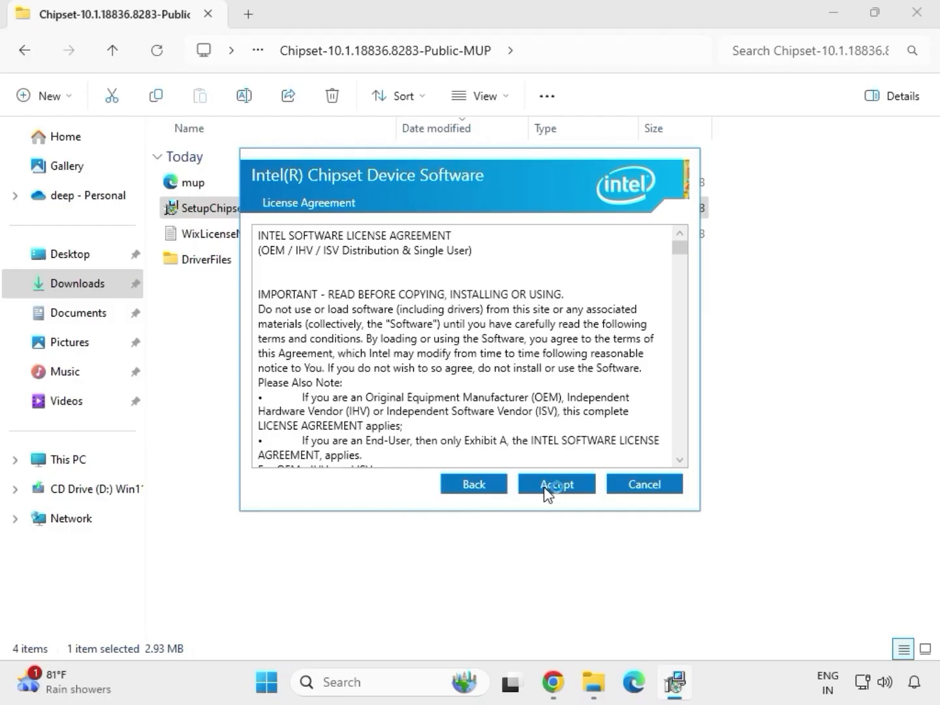
left_click(550, 489)
left_click(578, 487)
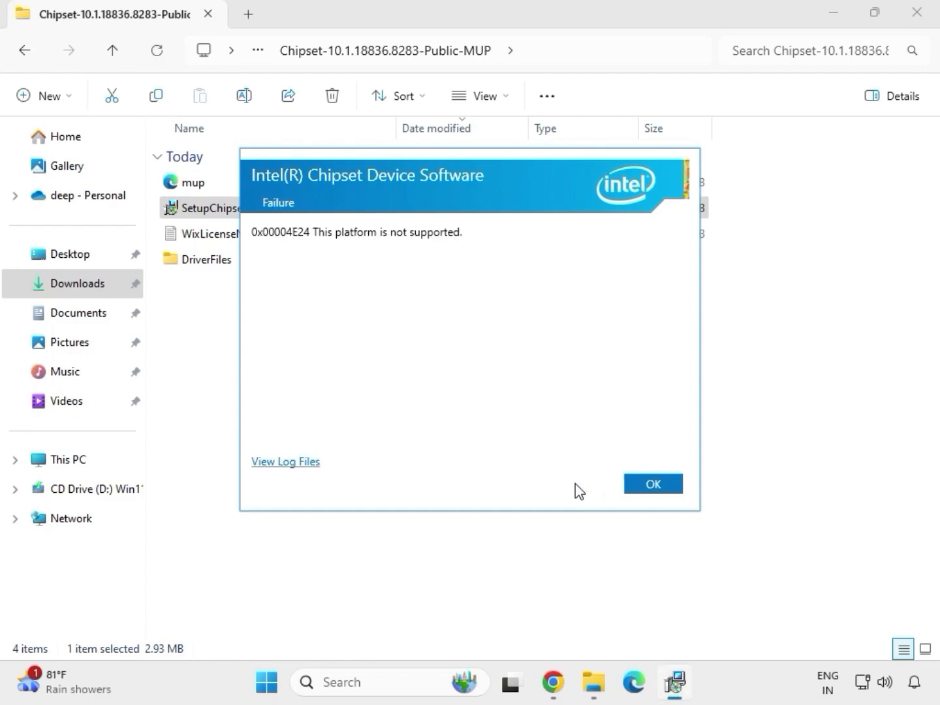
left_click(635, 491)
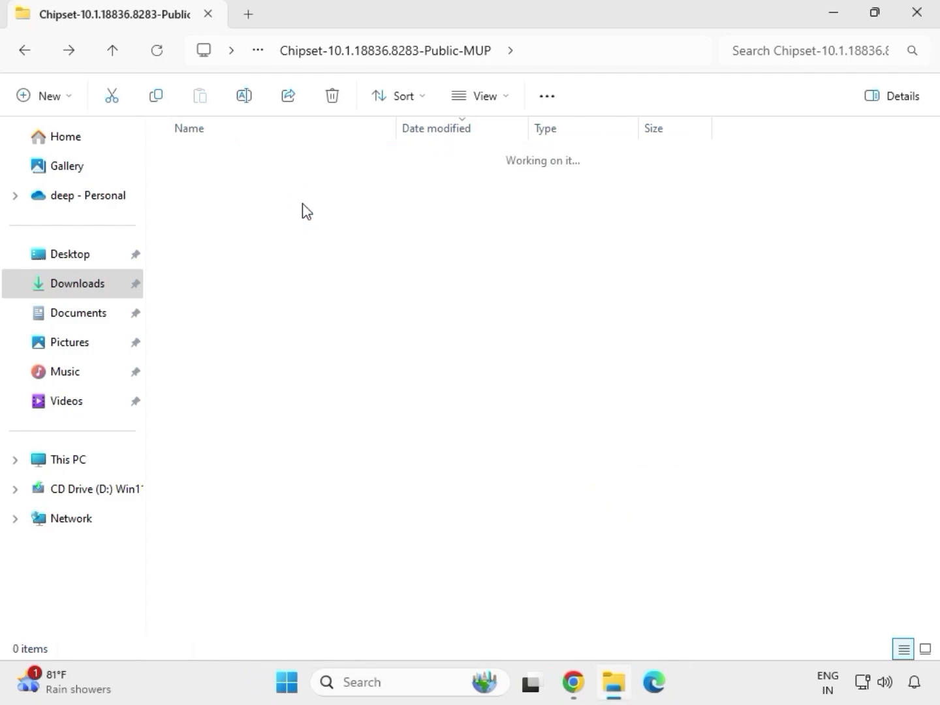
key("BackSpace")
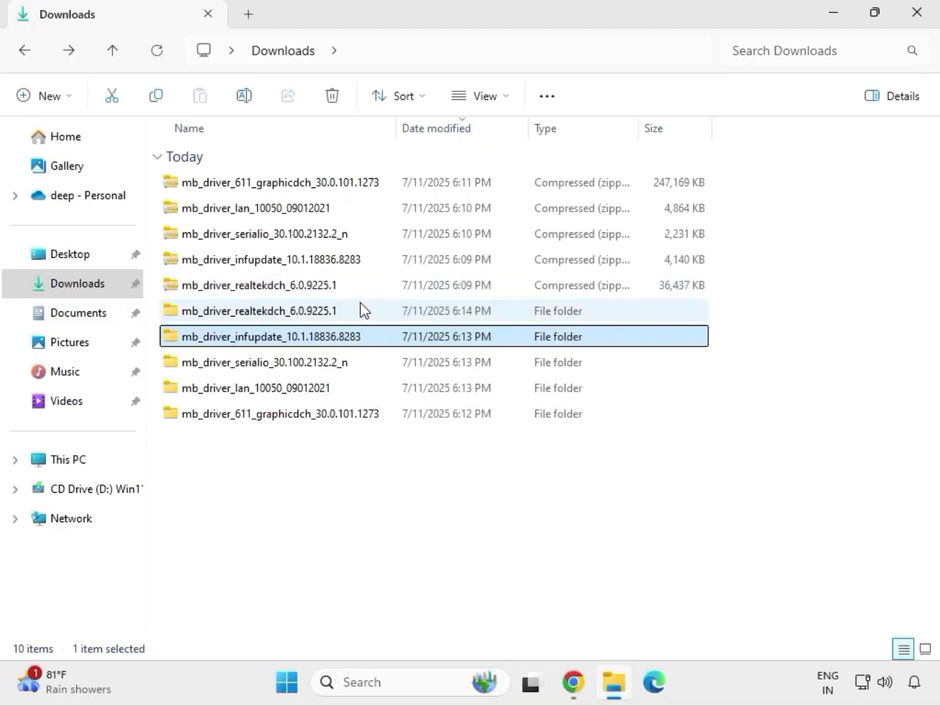
Open the extracted mb_driver_realtekdch_6.0.9225.1 folder and return to the Downloads folder.
left_click(349, 313)
double_click(350, 315)
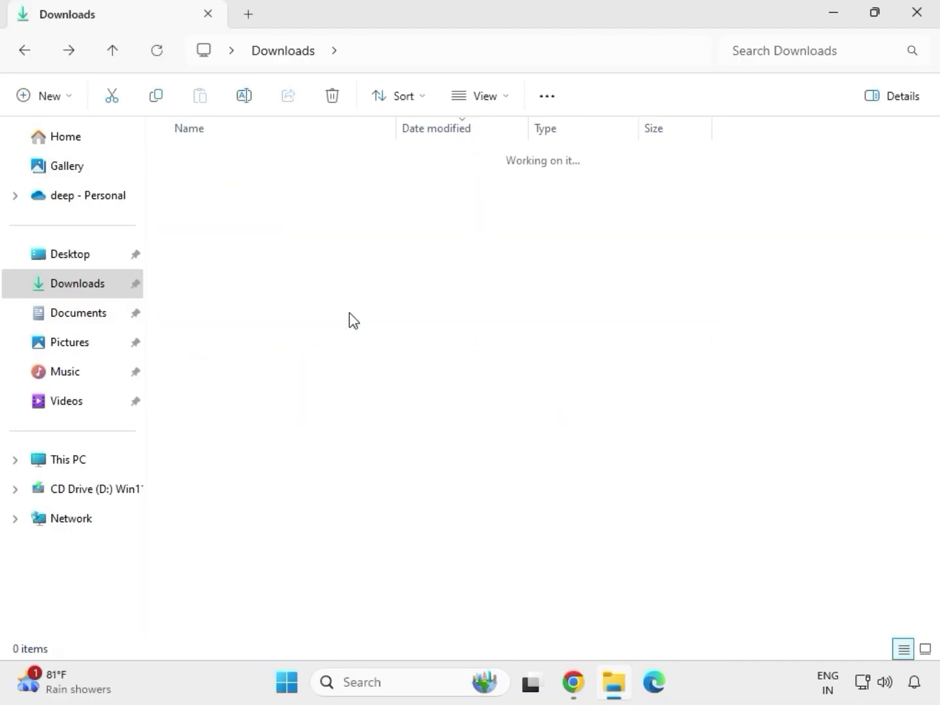
left_click(292, 53)
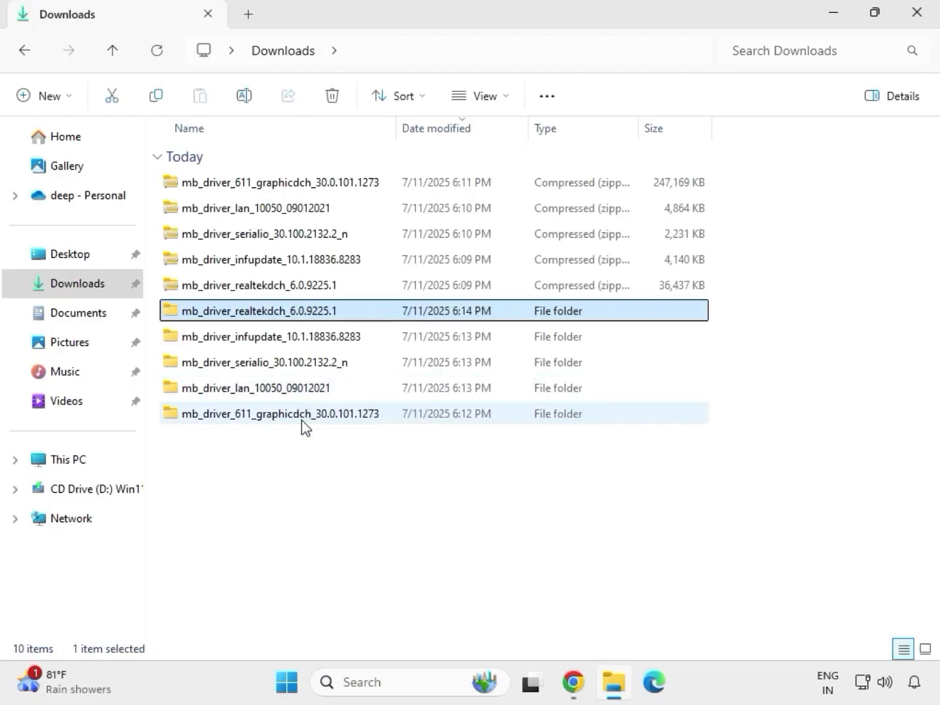
Run the mb_driver_611_graphicdch_30.0.101.1273 application as administrator from its extracted folder, allow it to make changes, and return to Downloads.
left_click(269, 415)
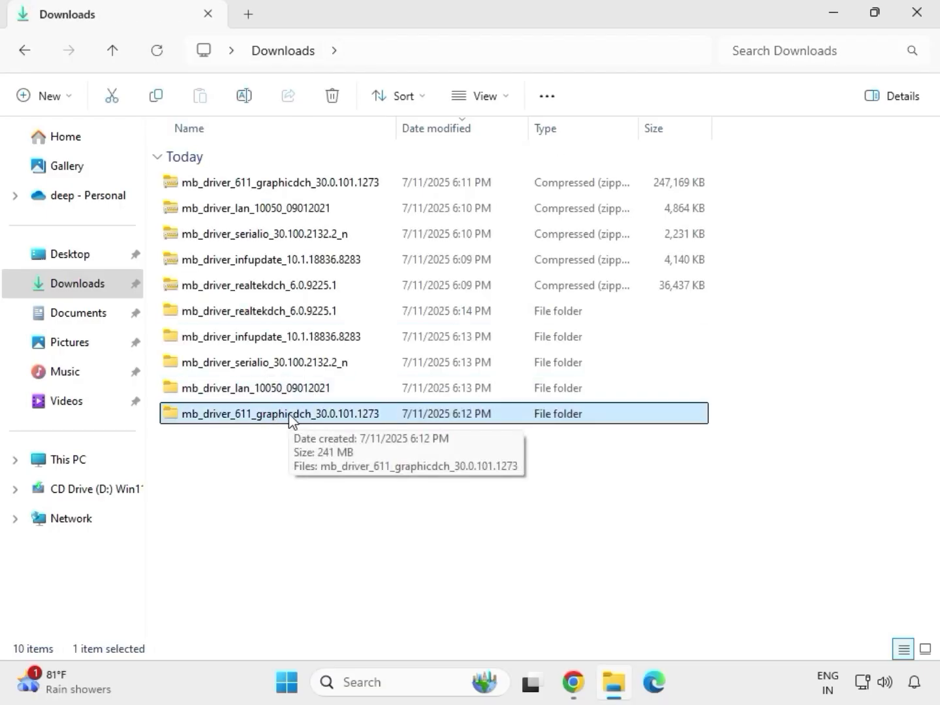
double_click(289, 415)
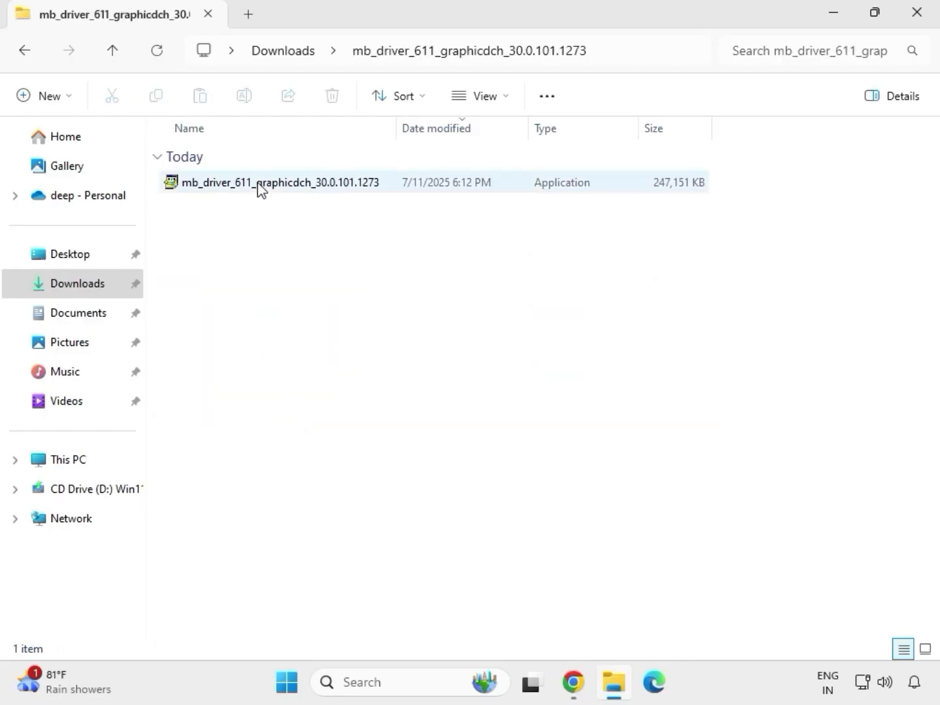
left_click(257, 183)
right_click(270, 207)
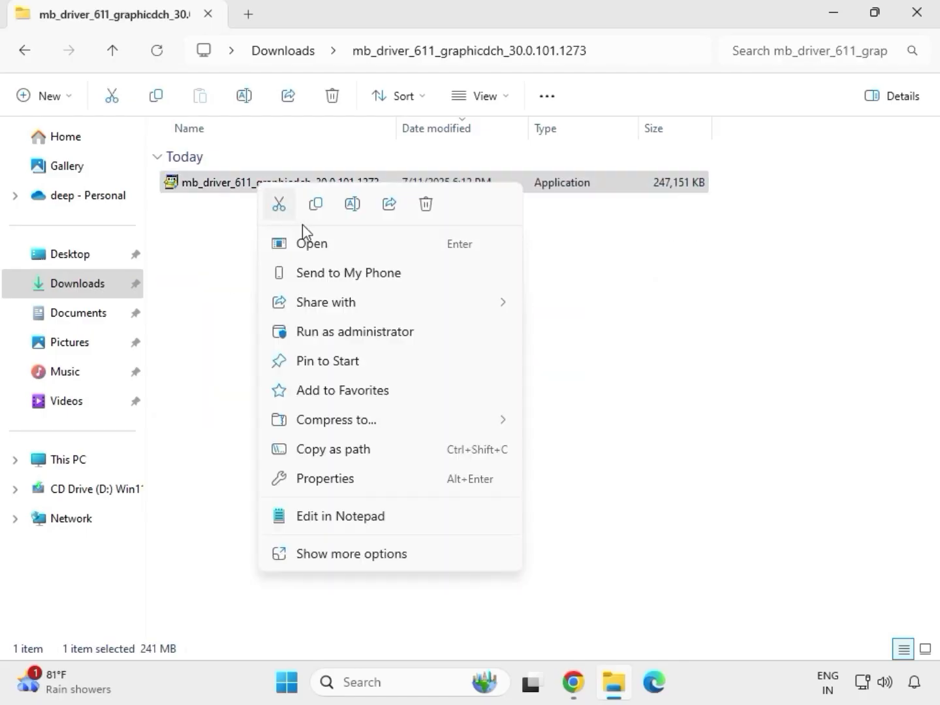
left_click(358, 331)
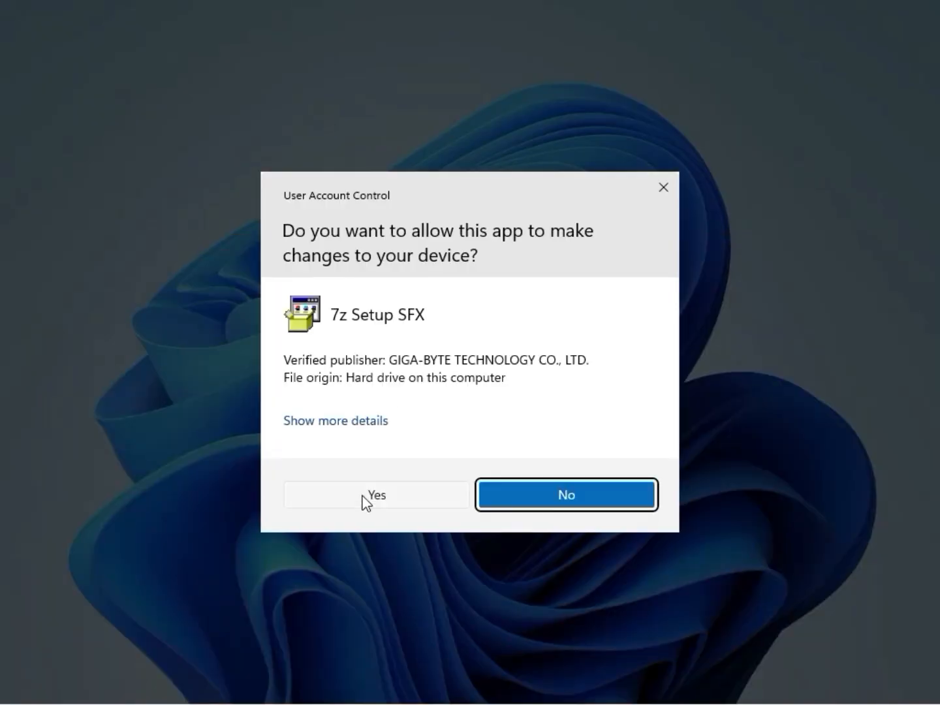
left_click(362, 497)
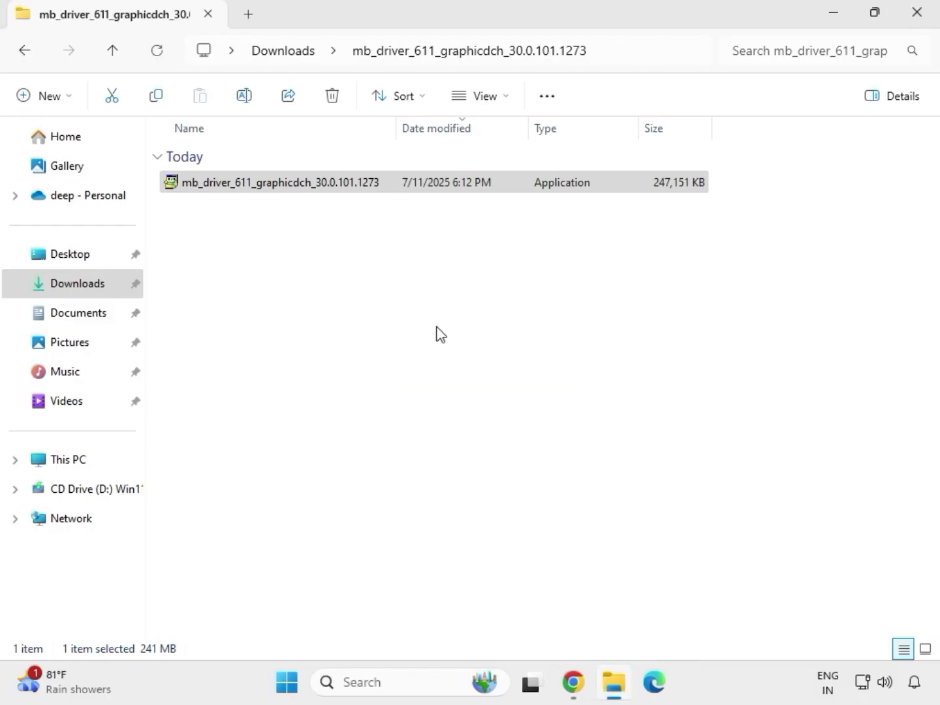
left_click(294, 52)
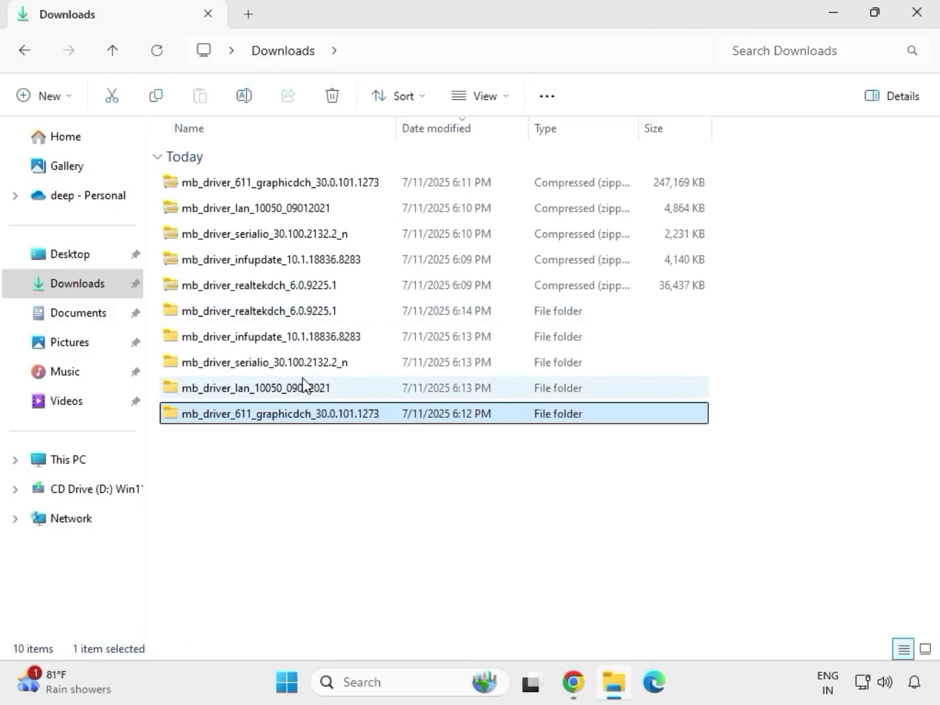
Install the Realtek Audio Driver by running Setup as administrator from the 9225.1_UAD_Win10_Win11_2021_0824_123850_WHQL_1458 folder inside mb_driver_realtekdch_6.0.9225.1, and finish the wizard with the restart postponed.
double_click(290, 313)
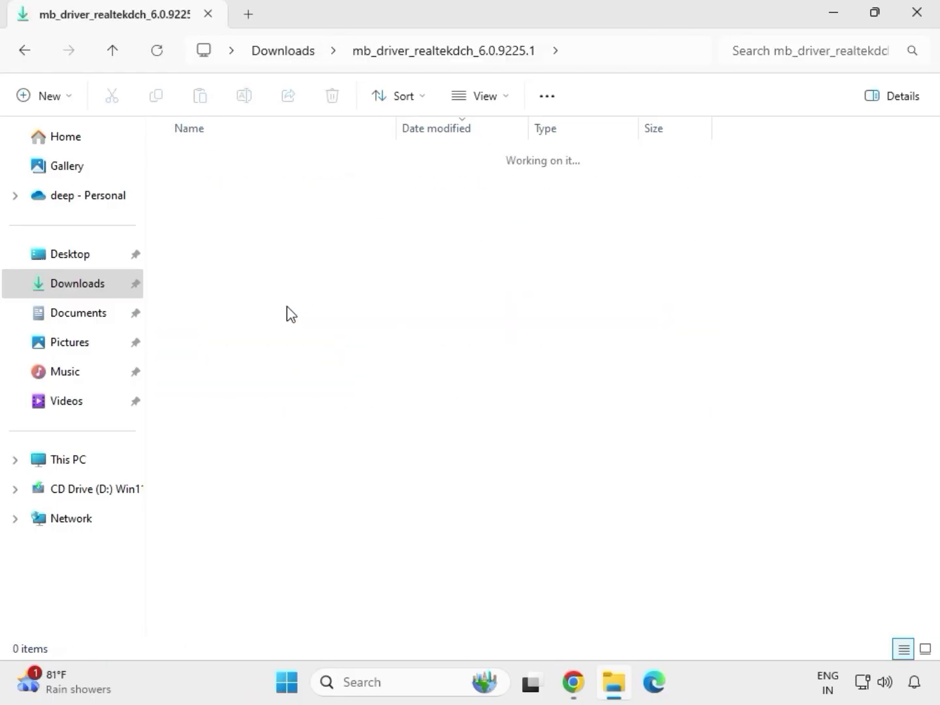
double_click(274, 180)
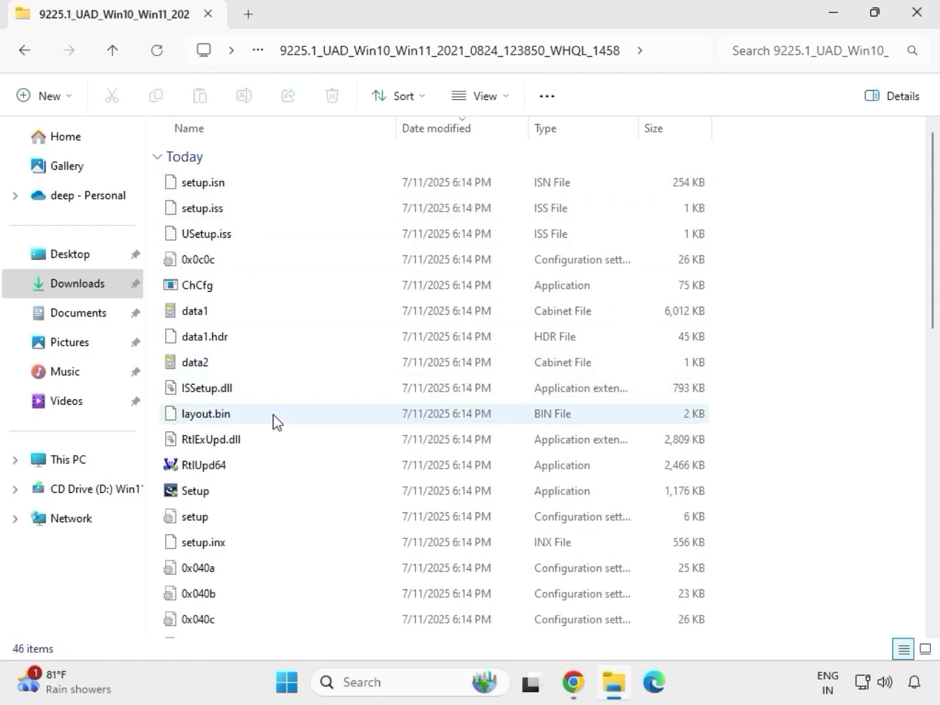
left_click(253, 491)
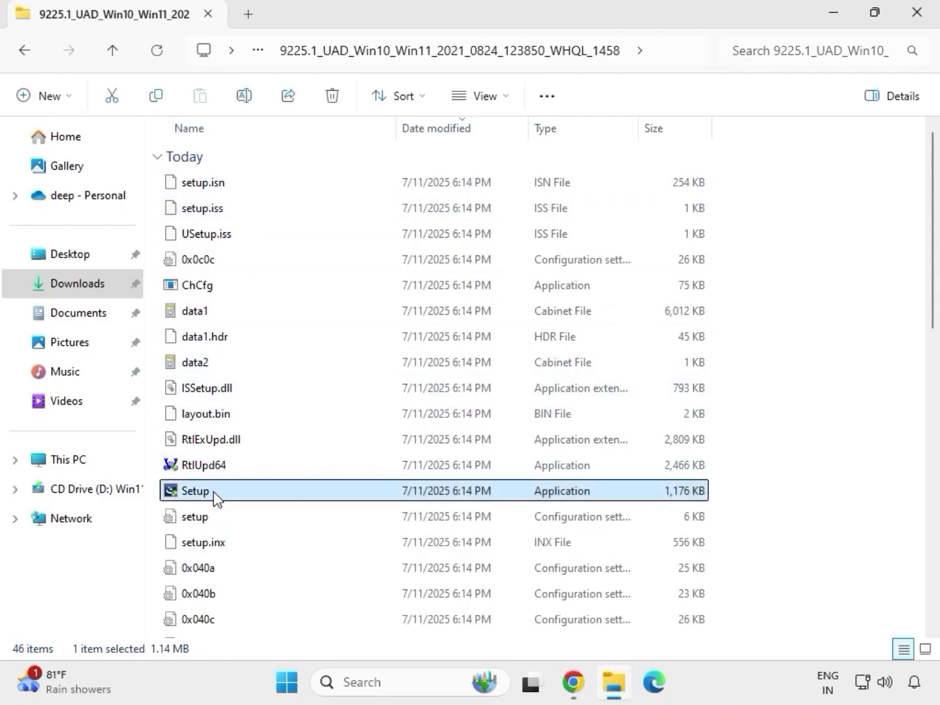
right_click(218, 499)
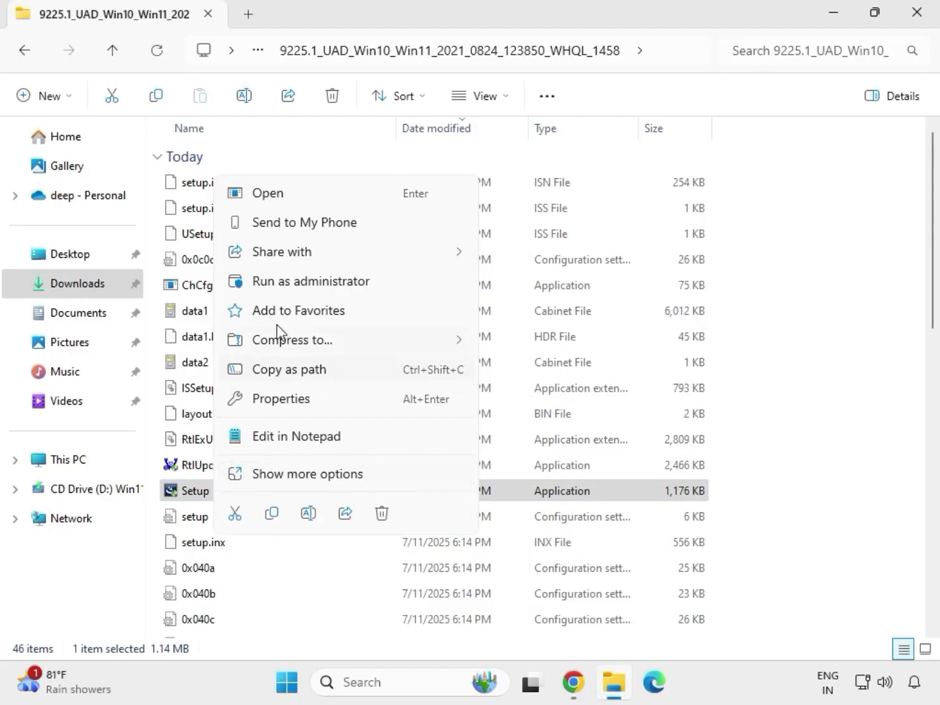
left_click(289, 285)
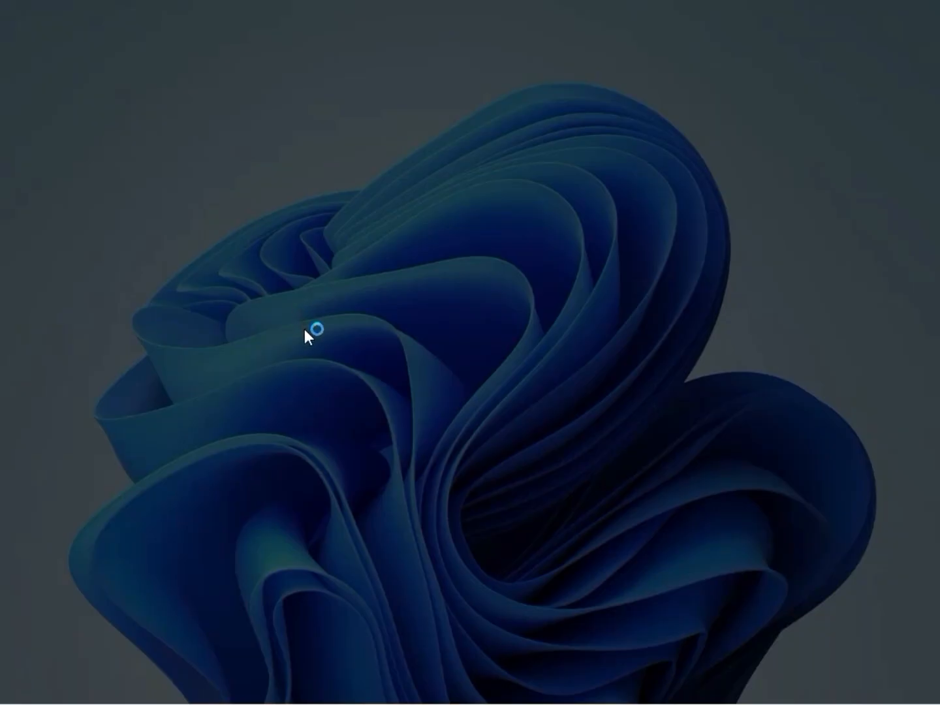
left_click(333, 495)
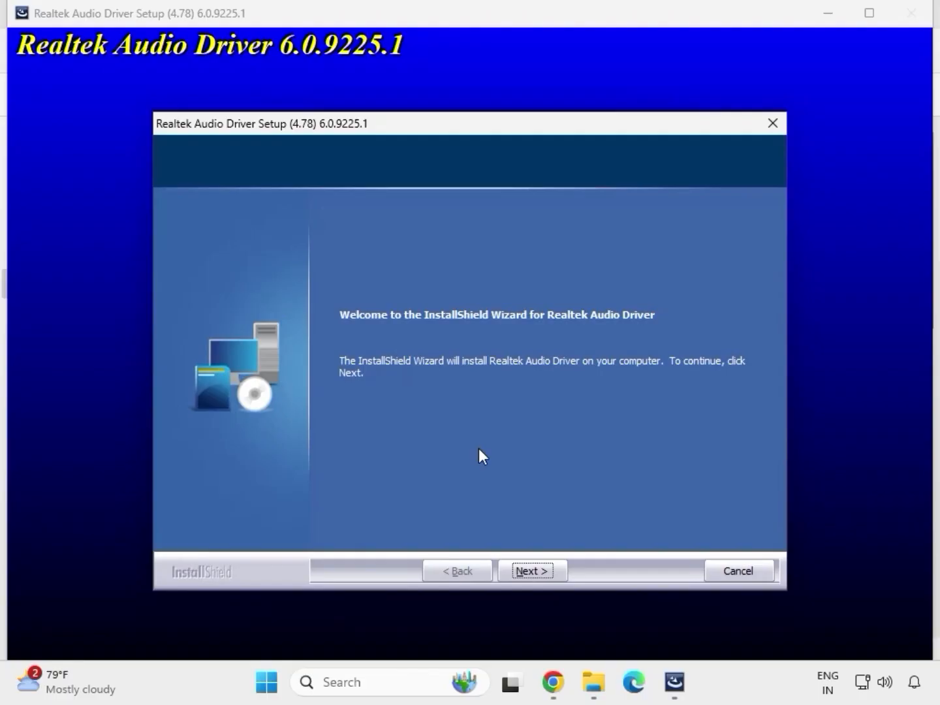
left_click(532, 571)
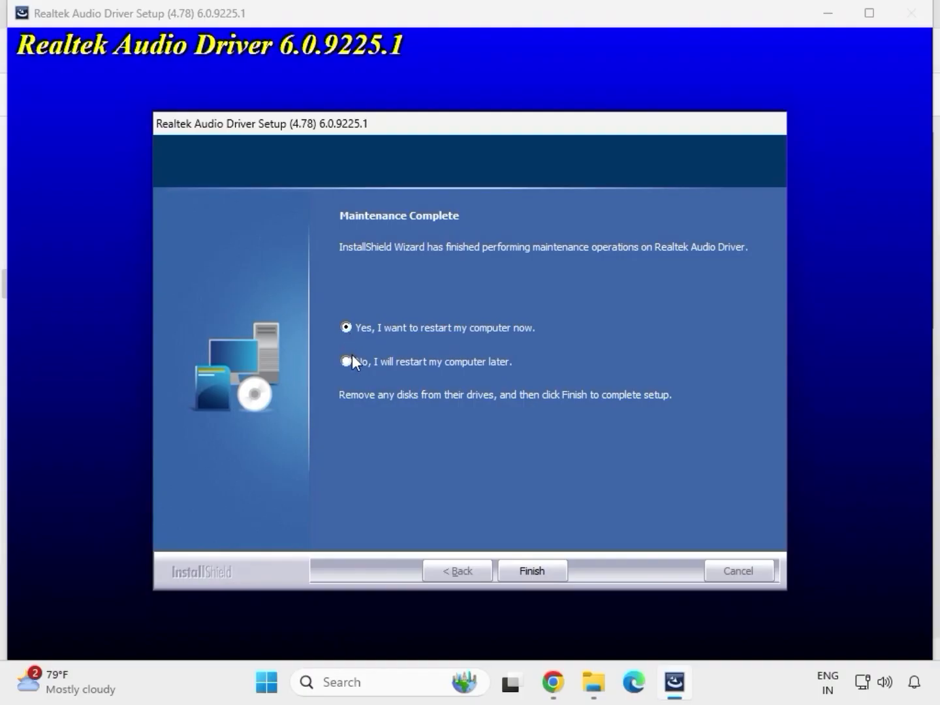
left_click(529, 570)
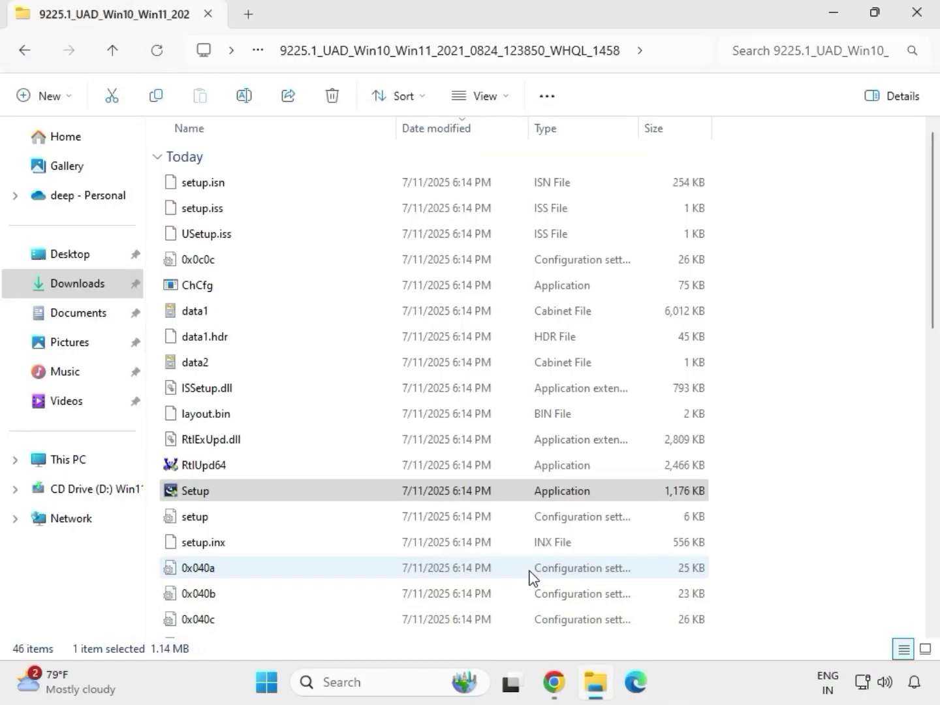